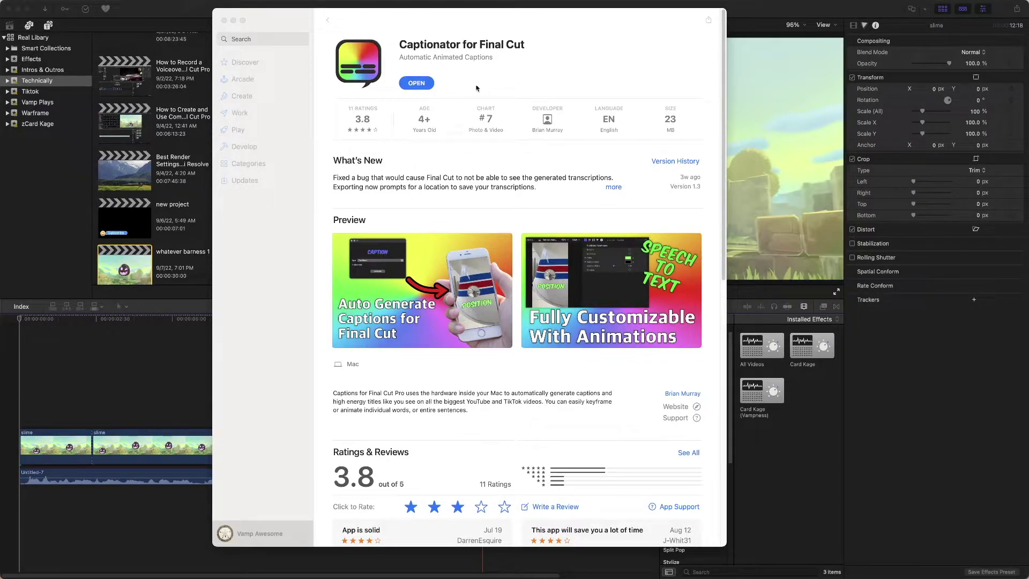
- Launch Captionator from its store page, page through setup, and install its Final Cut Pro export destination
left_click(419, 84)
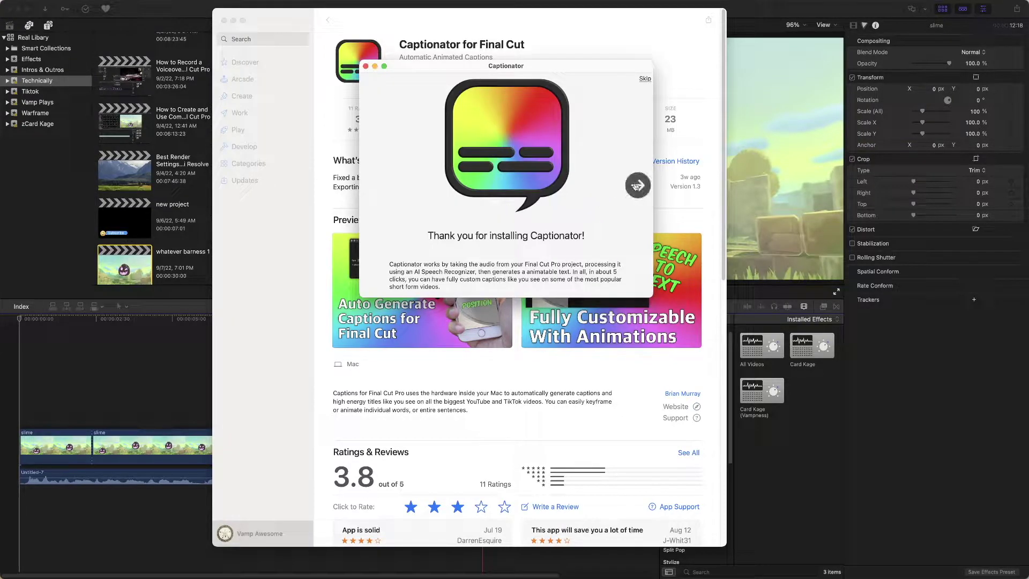
left_click(636, 192)
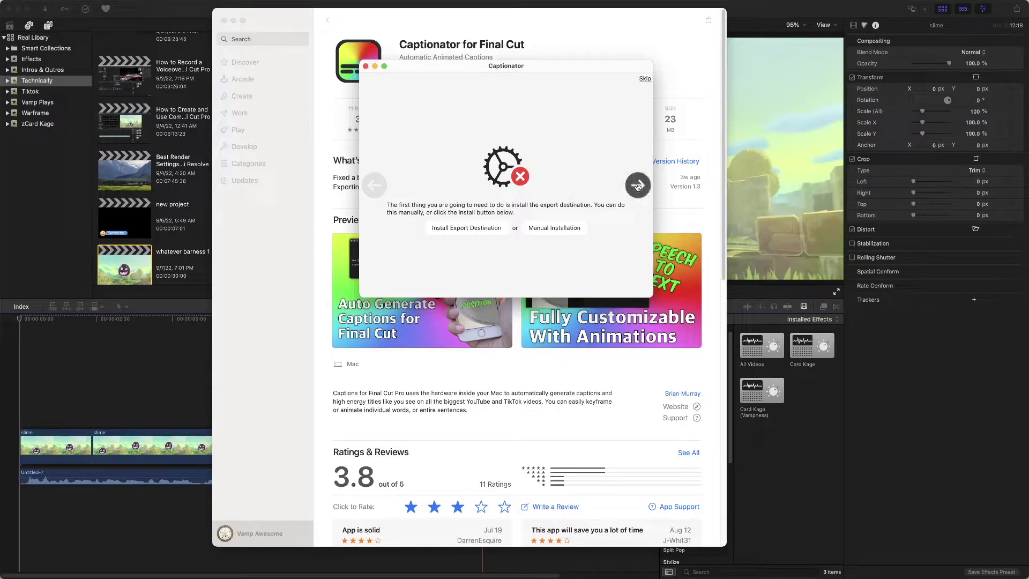
left_click(637, 185)
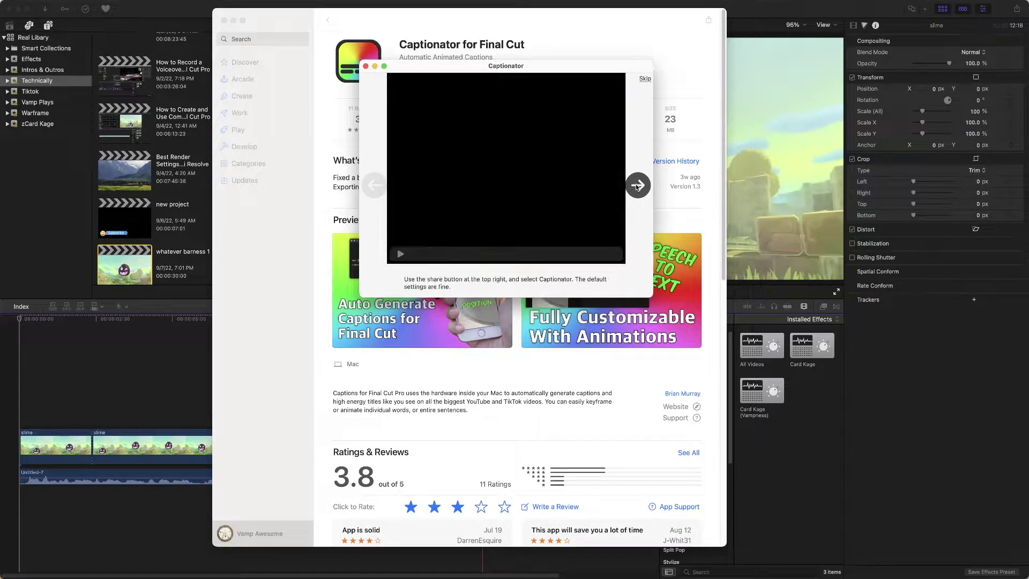
left_click(374, 185)
left_click(376, 185)
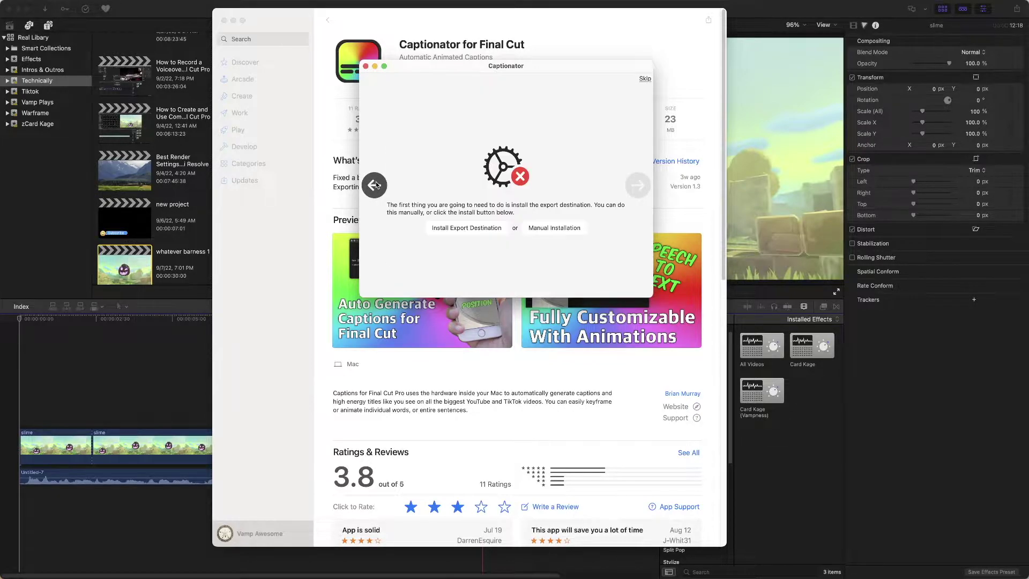
left_click(474, 228)
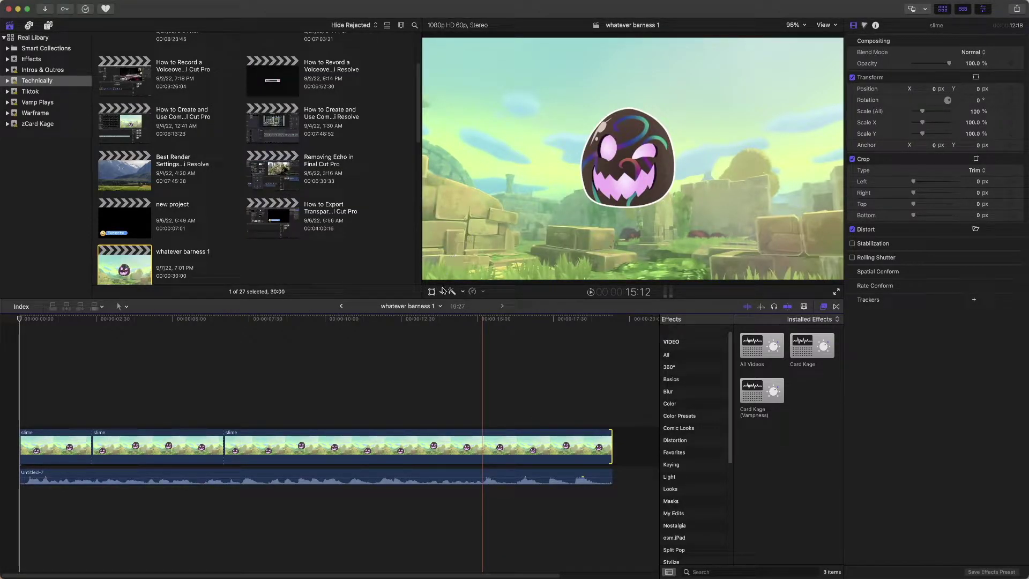
- Review the project's audio and all clips in the Timeline Index, then bring up the Share destinations
left_click(24, 318)
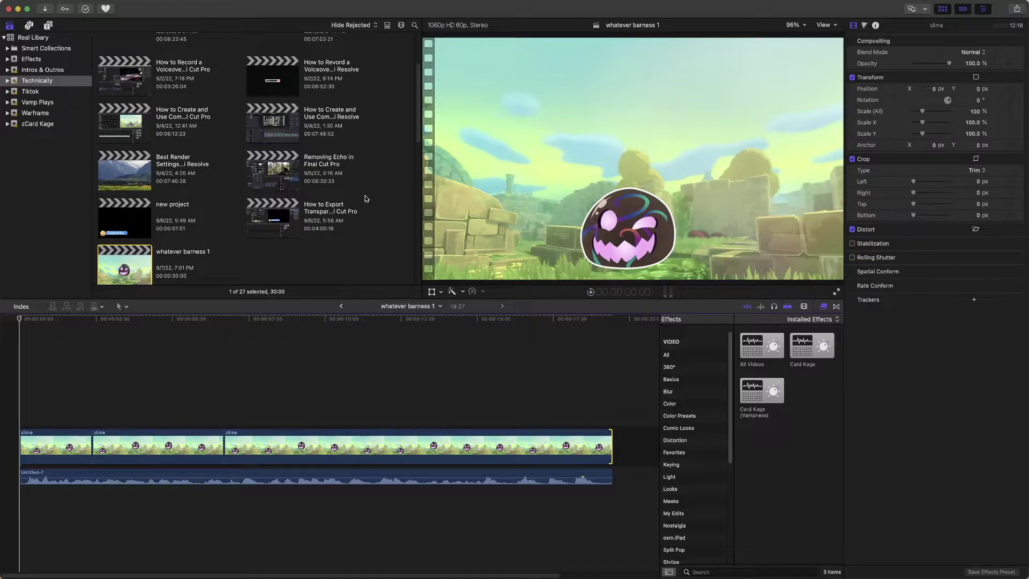
left_click(21, 306)
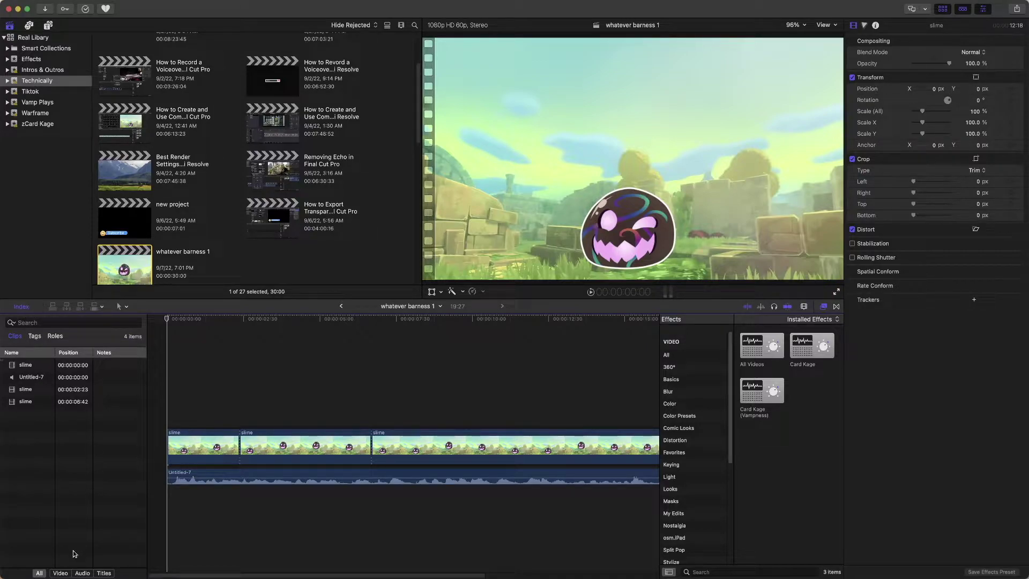
left_click(81, 574)
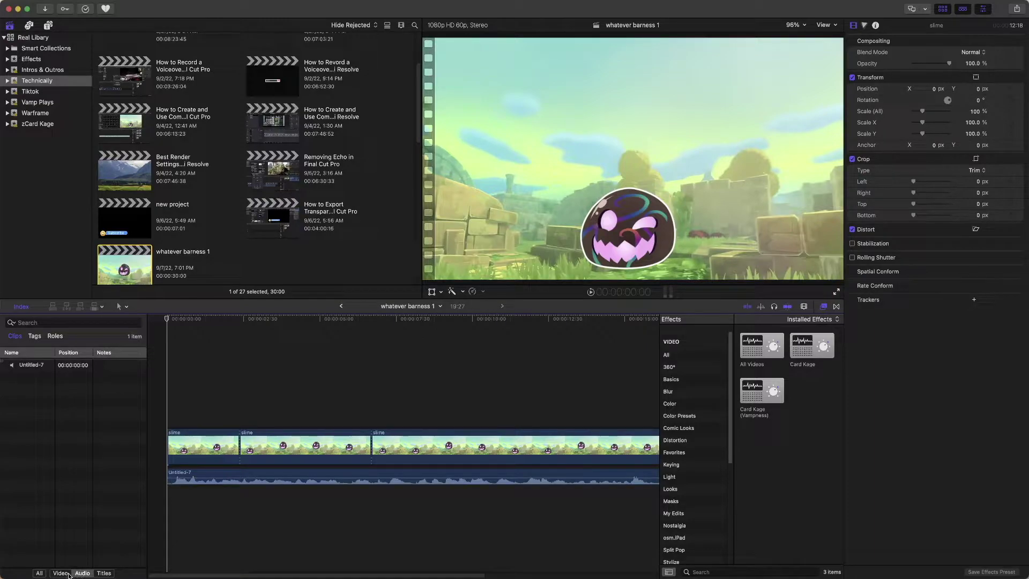
left_click(38, 573)
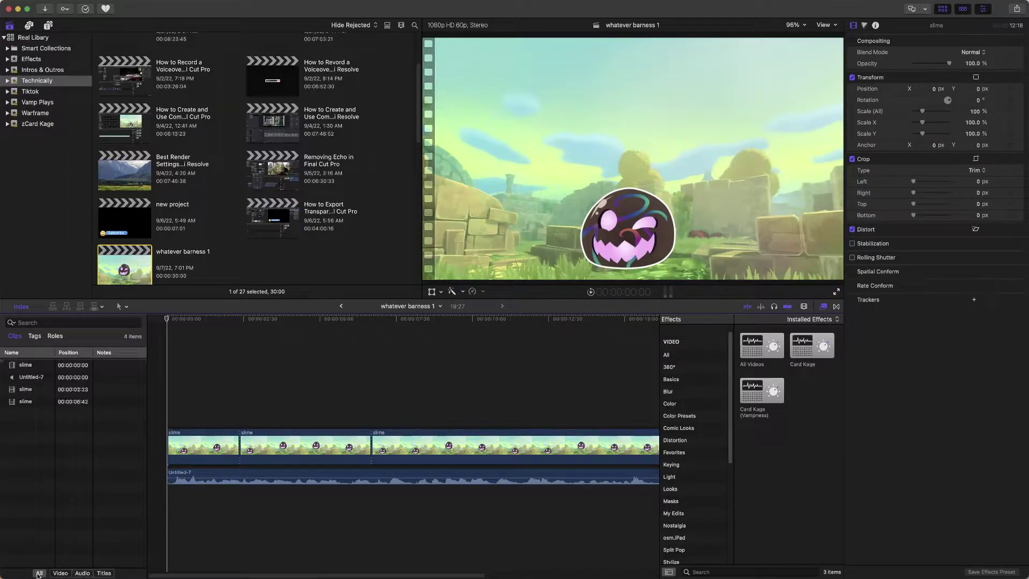
left_click(20, 307)
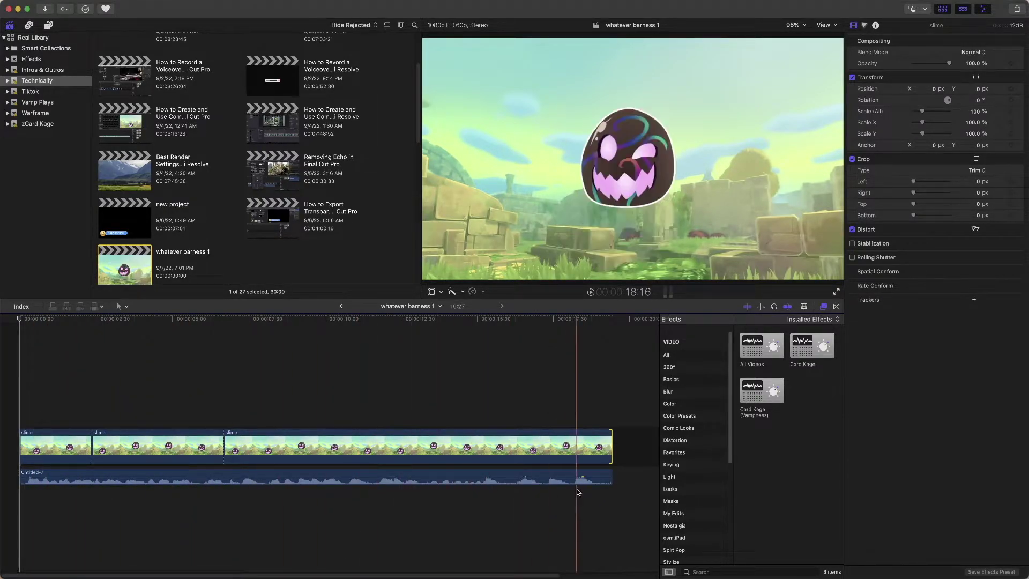
left_click(348, 401)
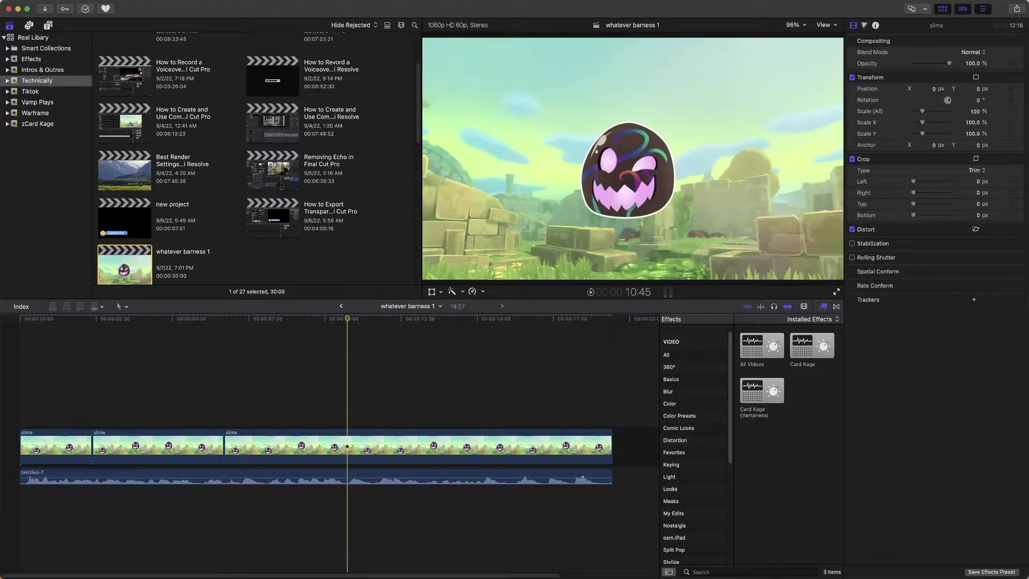
left_click(1014, 11)
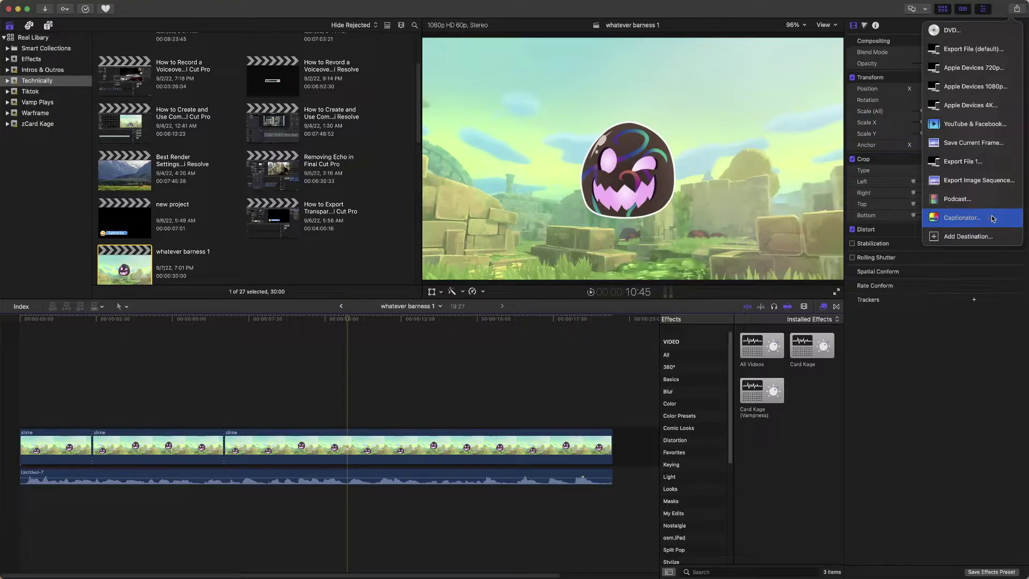
- Share whatever barness 1 to Captionator… and continue past the export dialog
left_click(992, 218)
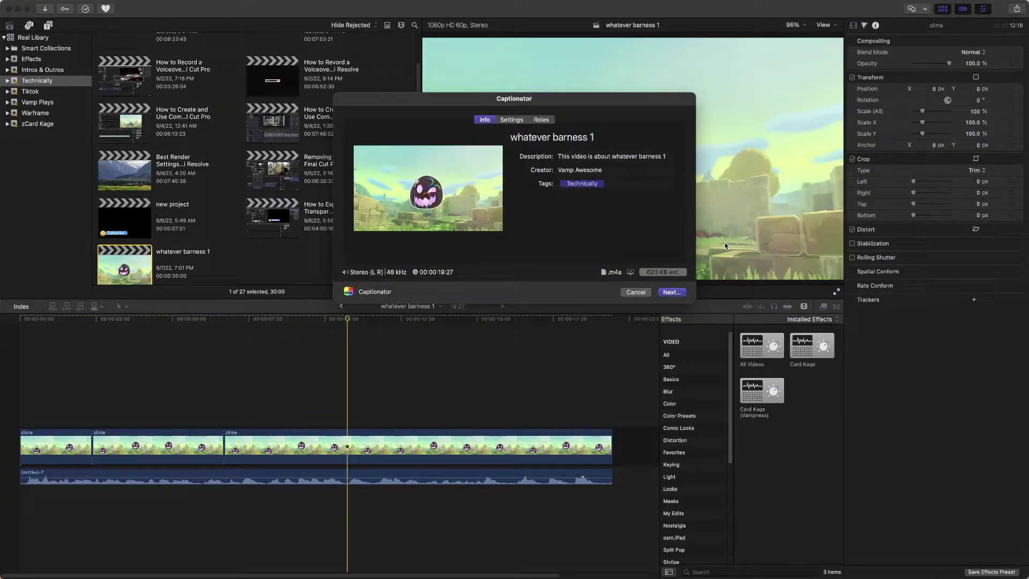
left_click(670, 292)
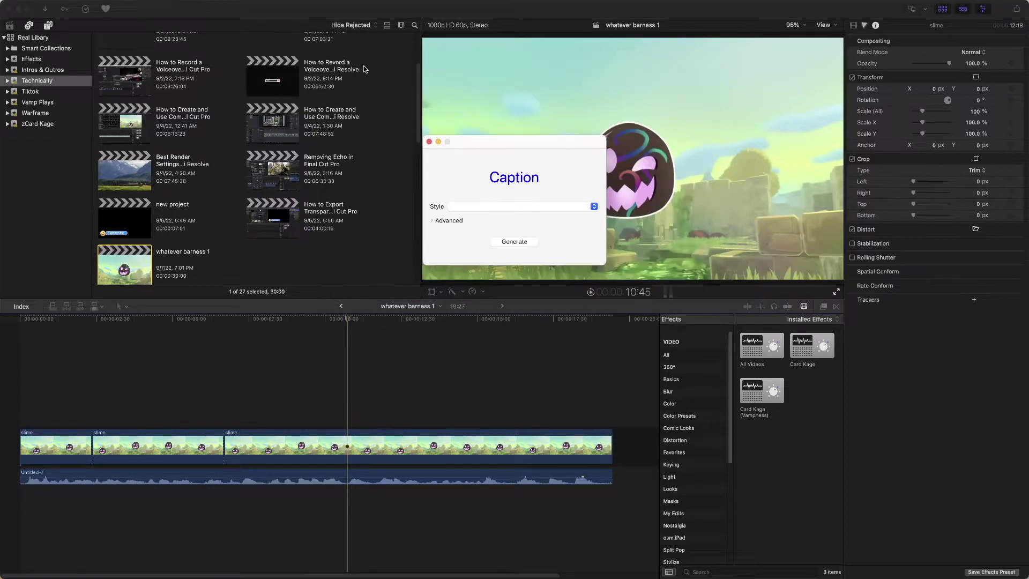
- Switch the caption style to Custom with UPPERCASE text case and Build In animation enabled
left_click_drag(485, 146, 423, 133)
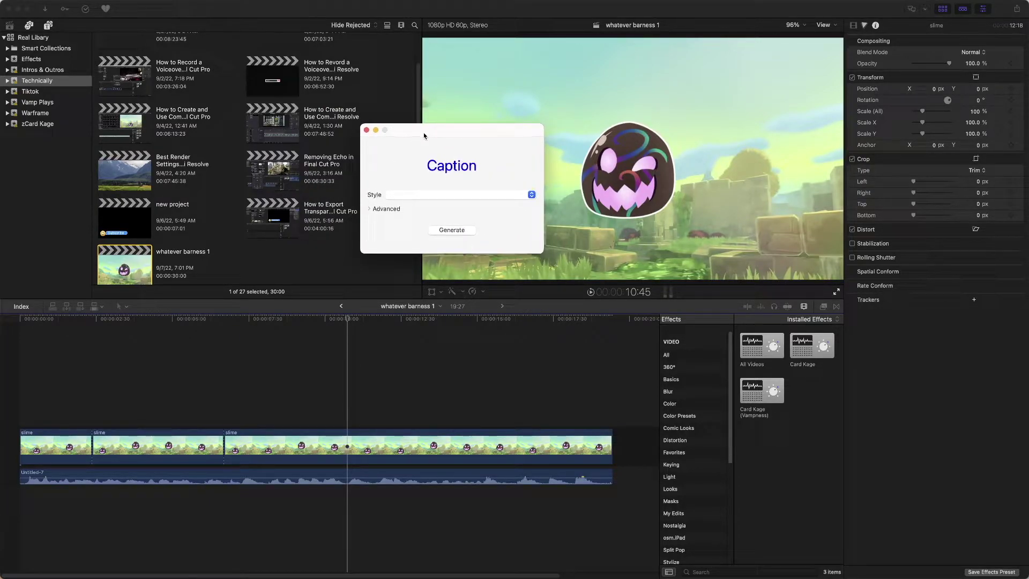
left_click(467, 195)
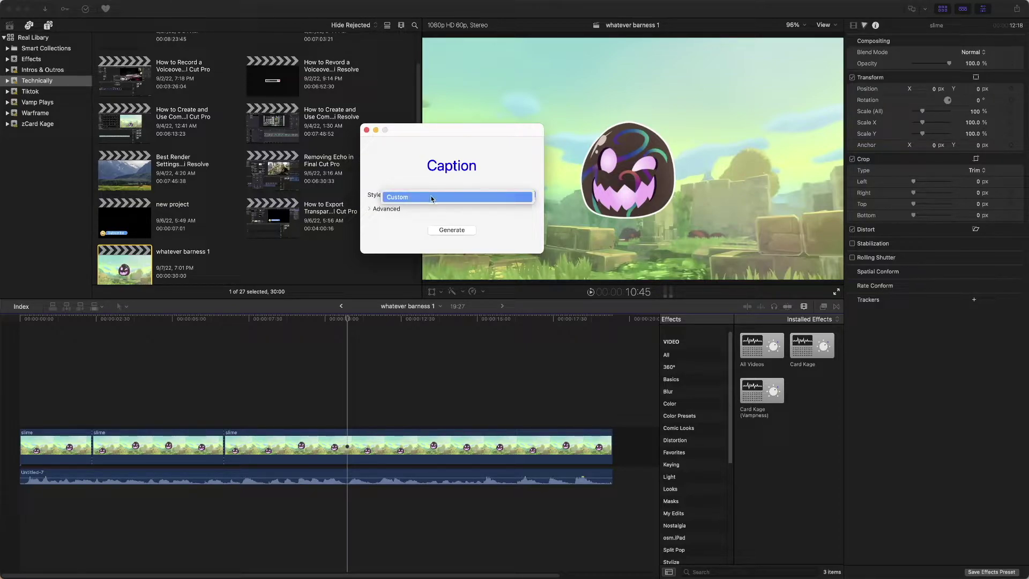
left_click(467, 197)
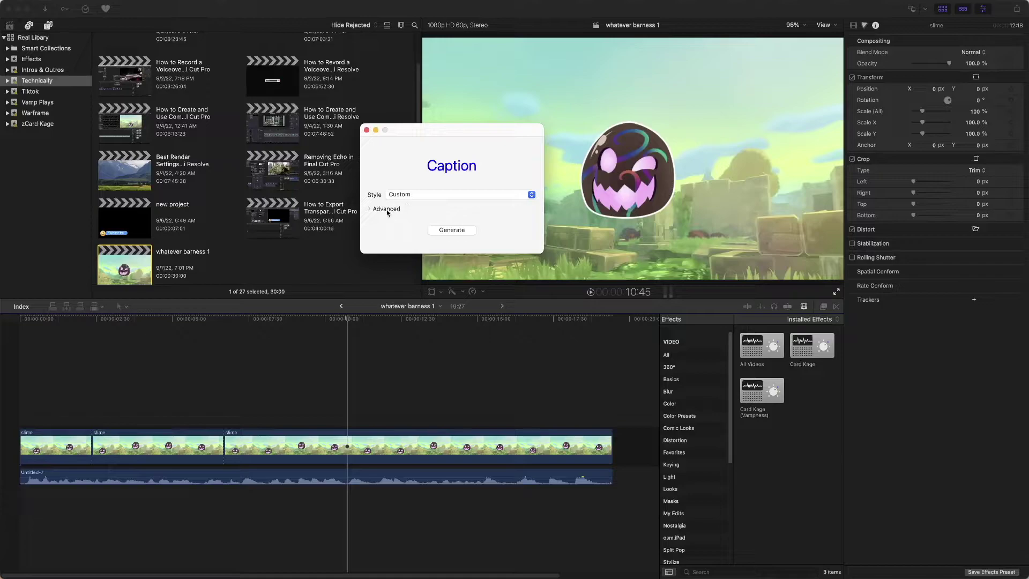
left_click(369, 209)
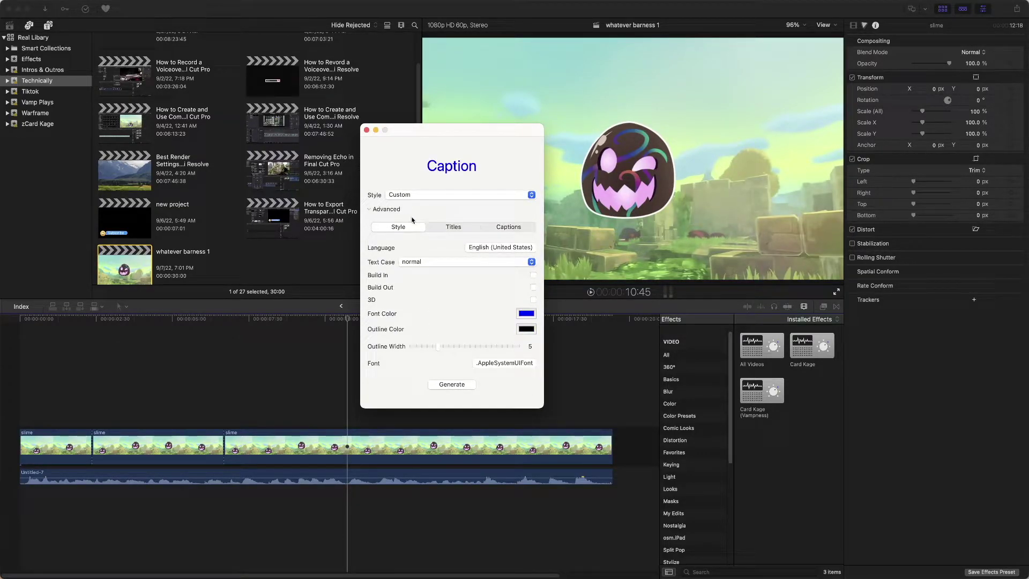
left_click(431, 263)
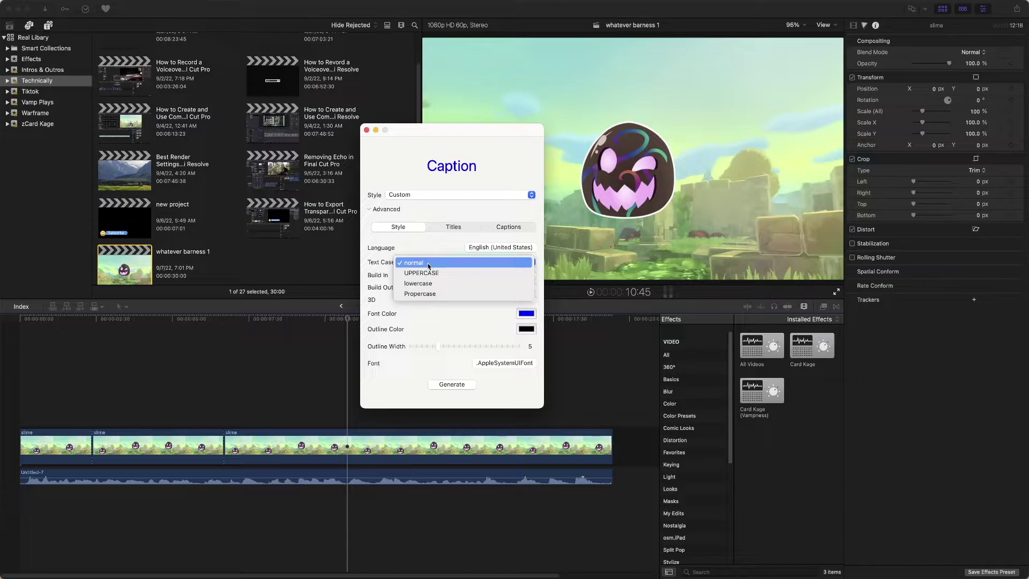
left_click(425, 272)
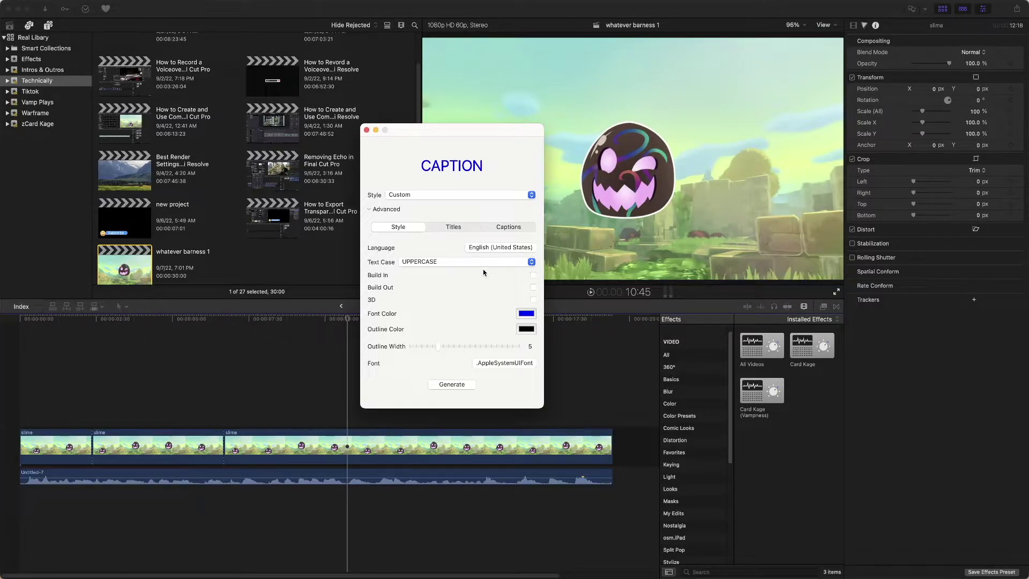
left_click(534, 275)
- Leave 3D captions off and set the caption font colour to white
left_click(533, 300)
left_click(534, 300)
left_click(526, 319)
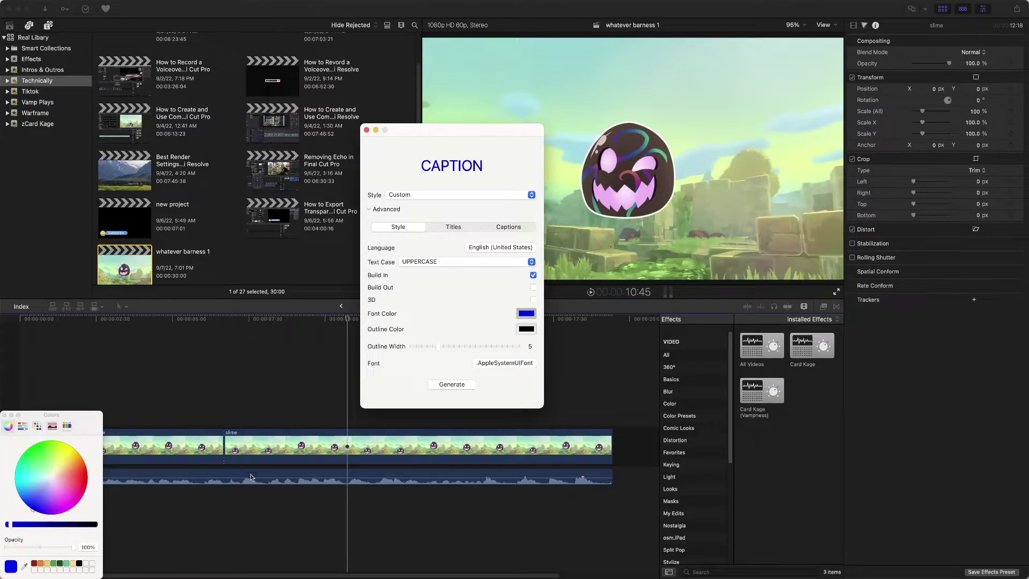
left_click(79, 562)
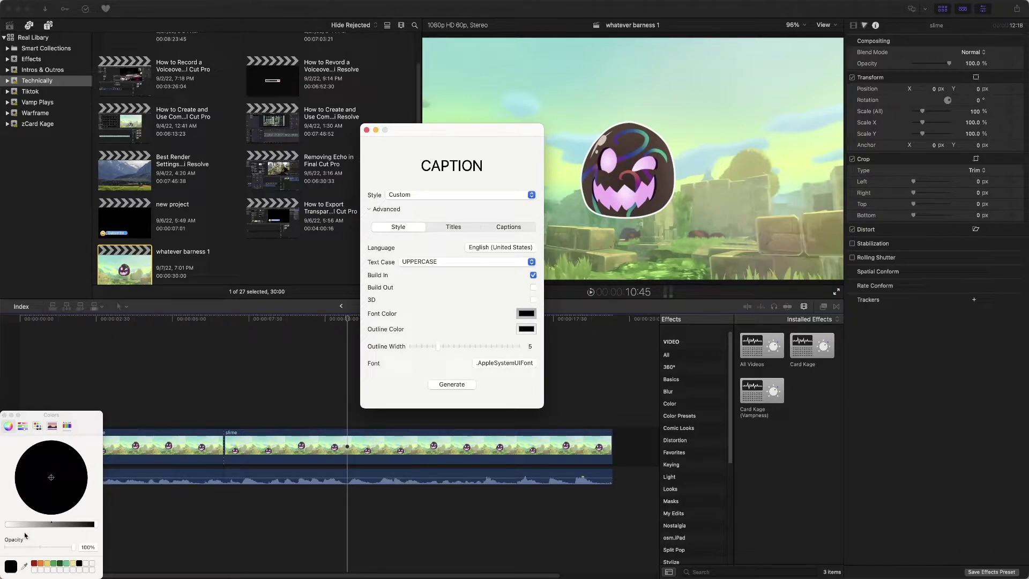
left_click(97, 527)
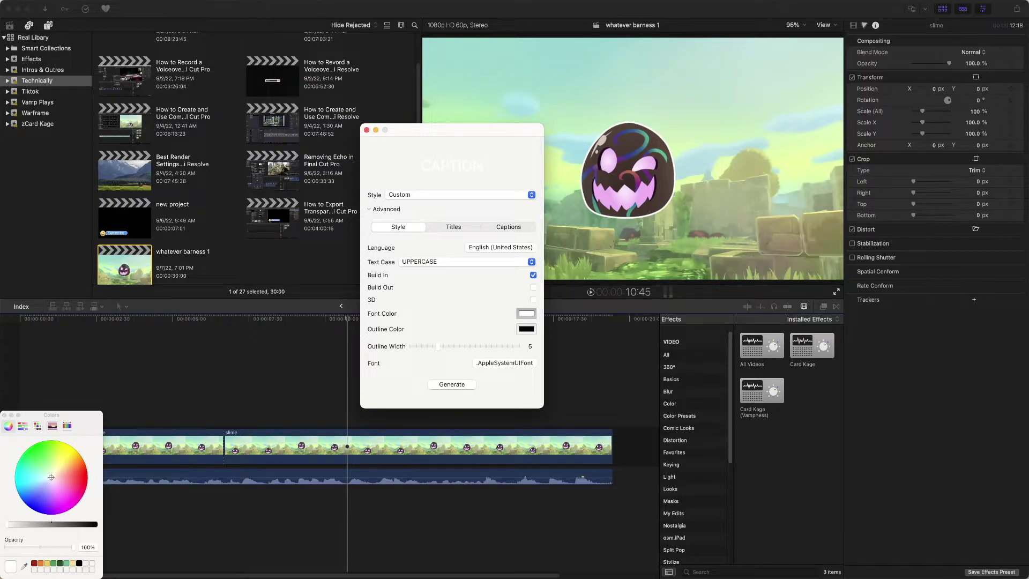
left_click(4, 414)
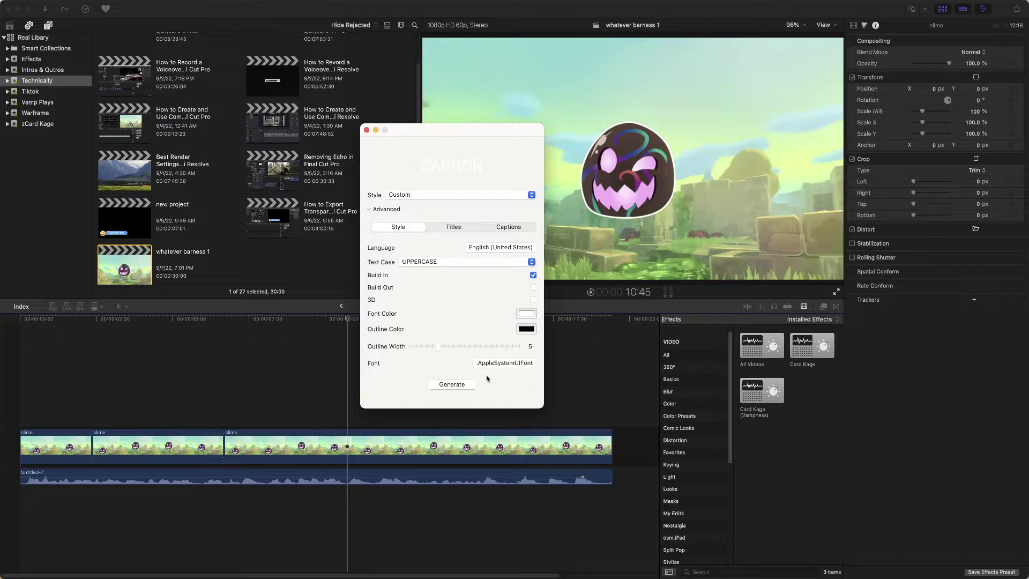
- Raise the Titles Words Max to 3, then view the caption limits of 1–10 words and 0–7 seconds
left_click(452, 227)
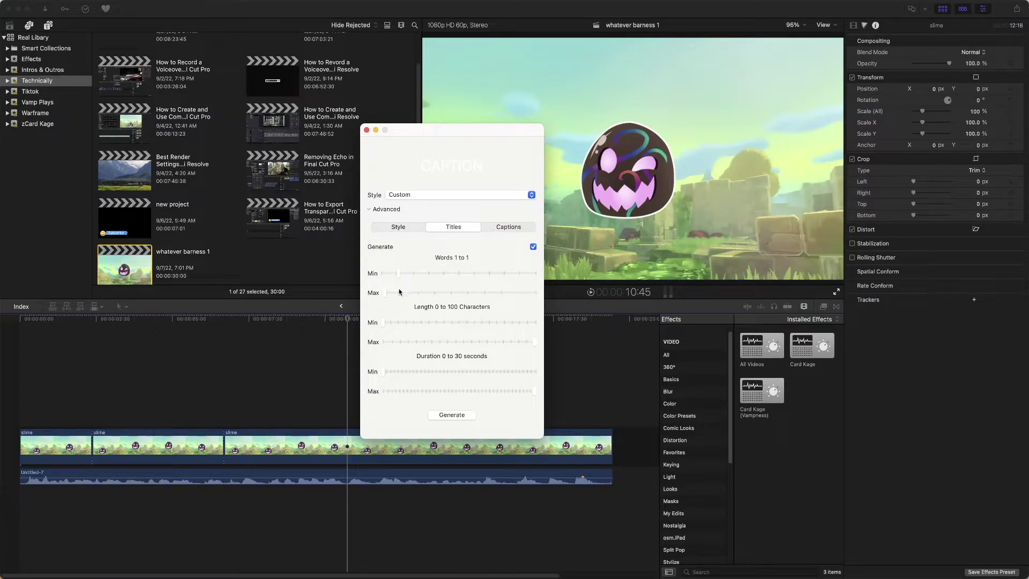
left_click_drag(386, 294, 415, 293)
left_click(502, 229)
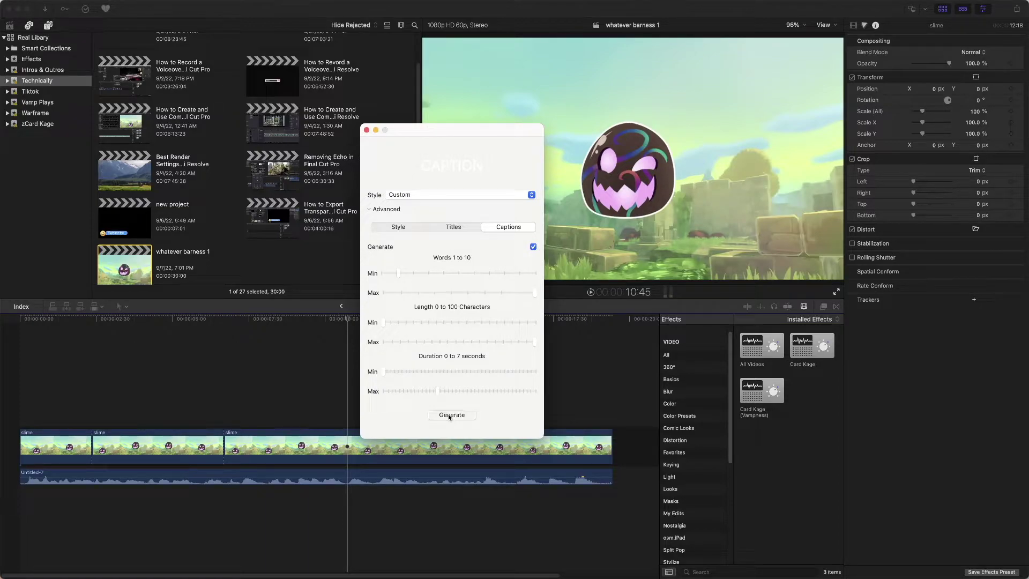
- Generate and save the caption XML, importing it into Real Library
left_click(450, 415)
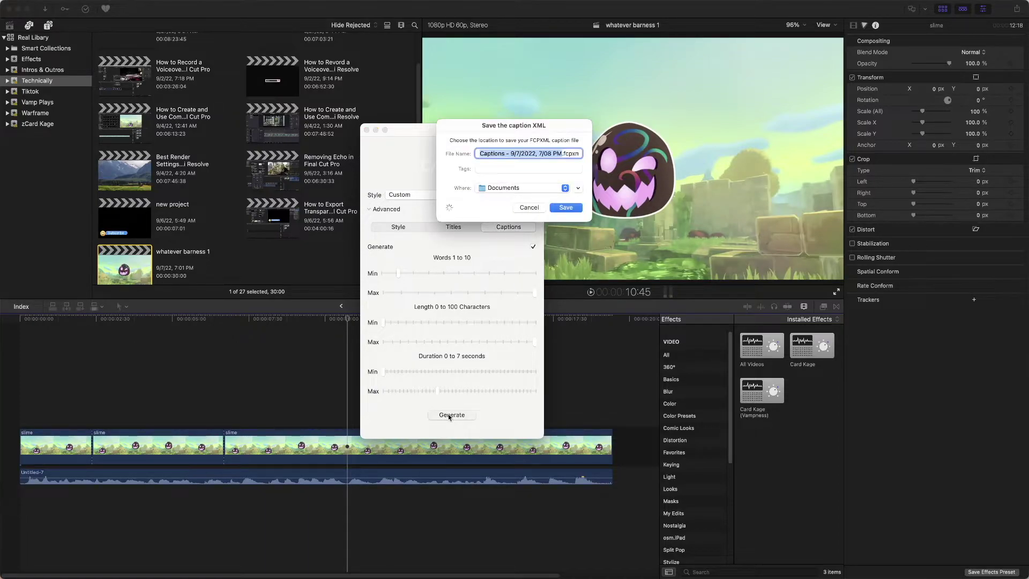
left_click(565, 208)
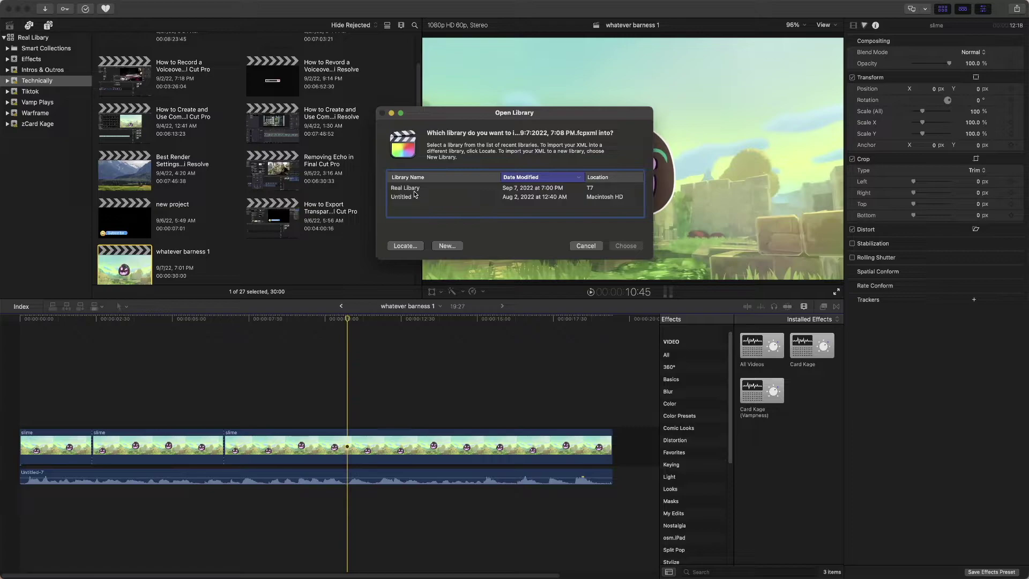
left_click(417, 188)
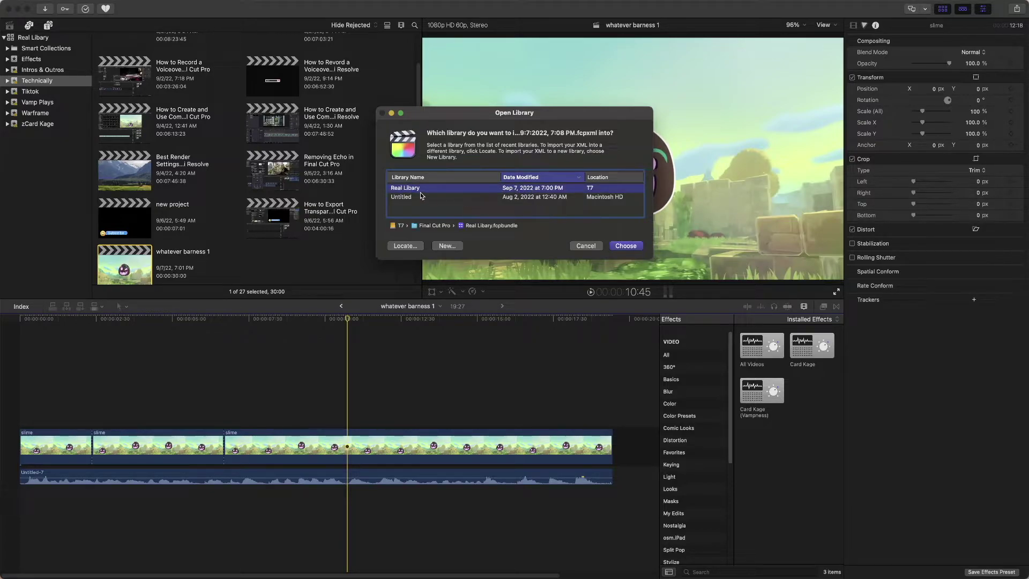
left_click(632, 246)
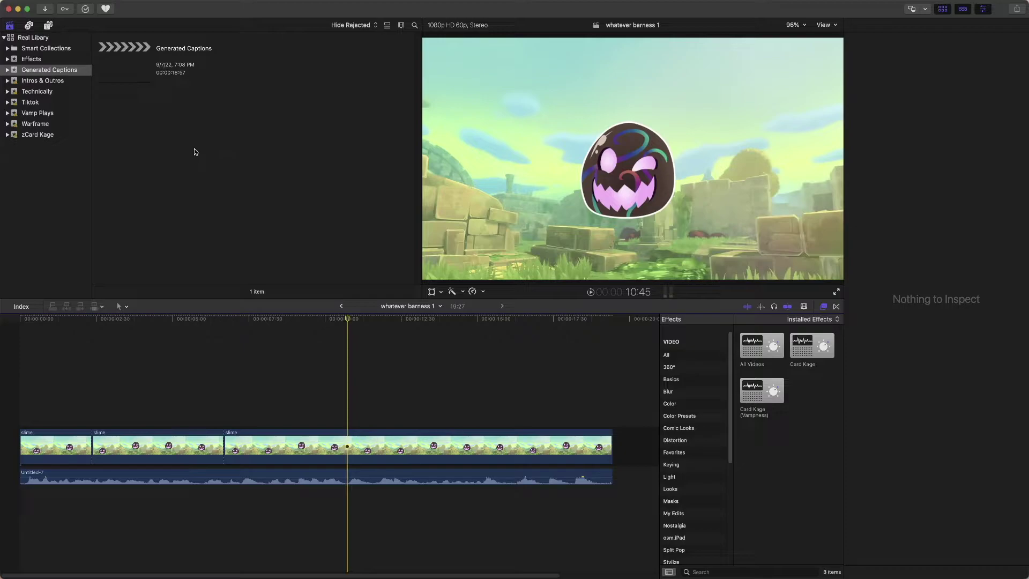
- Open the Generated Captions project and select all its clips with Cmd+A
double_click(133, 57)
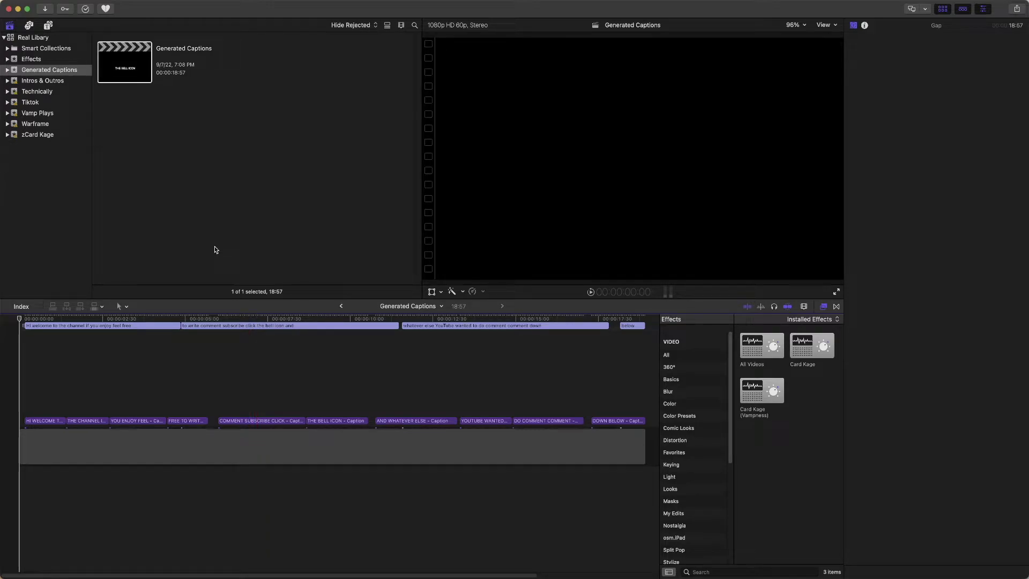
key("super+a")
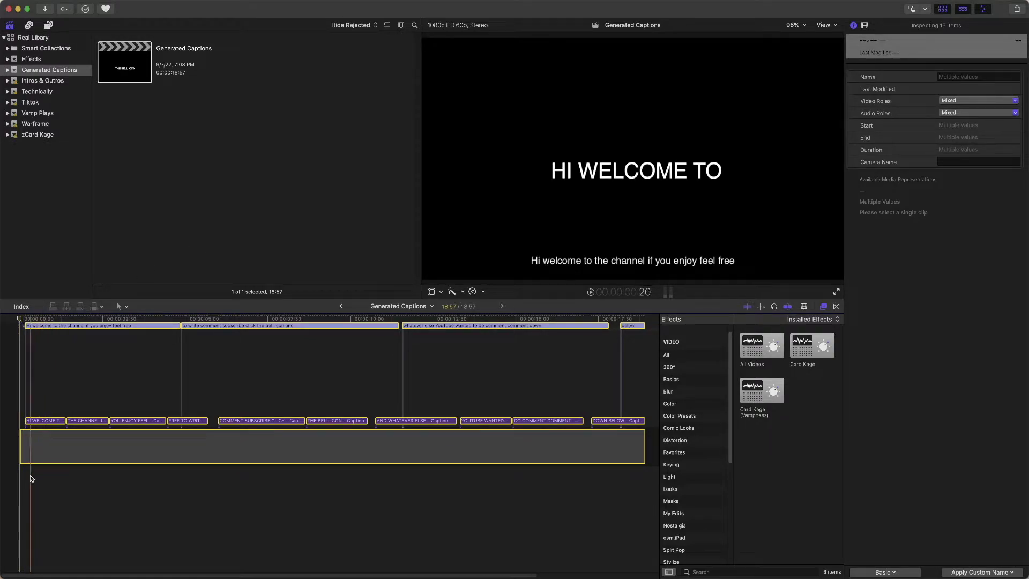
- Marquee-select all caption clips in the Generated Captions timeline and return the playhead to the start
left_click(54, 523)
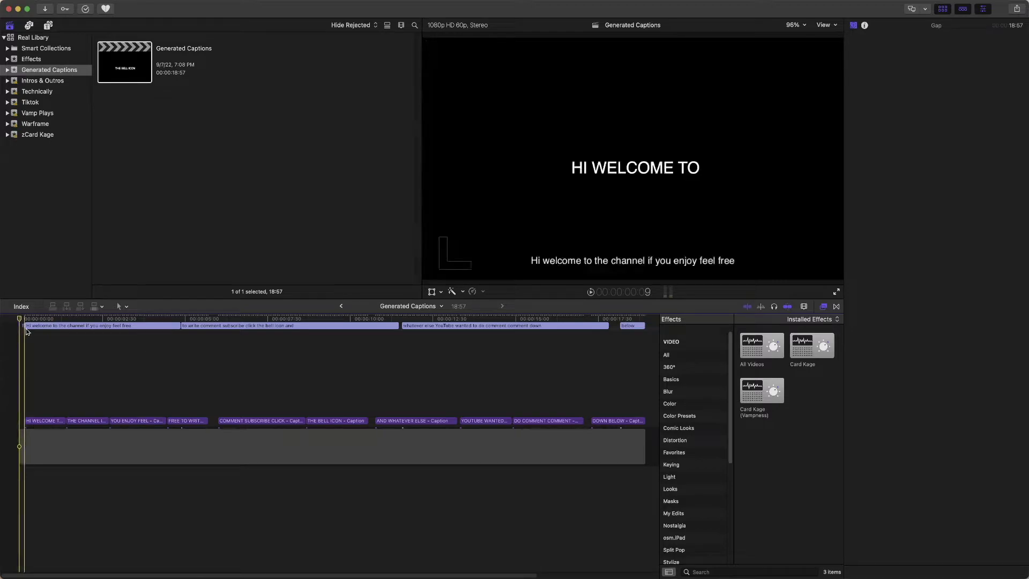
key("space")
left_click_drag(22, 328, 642, 418)
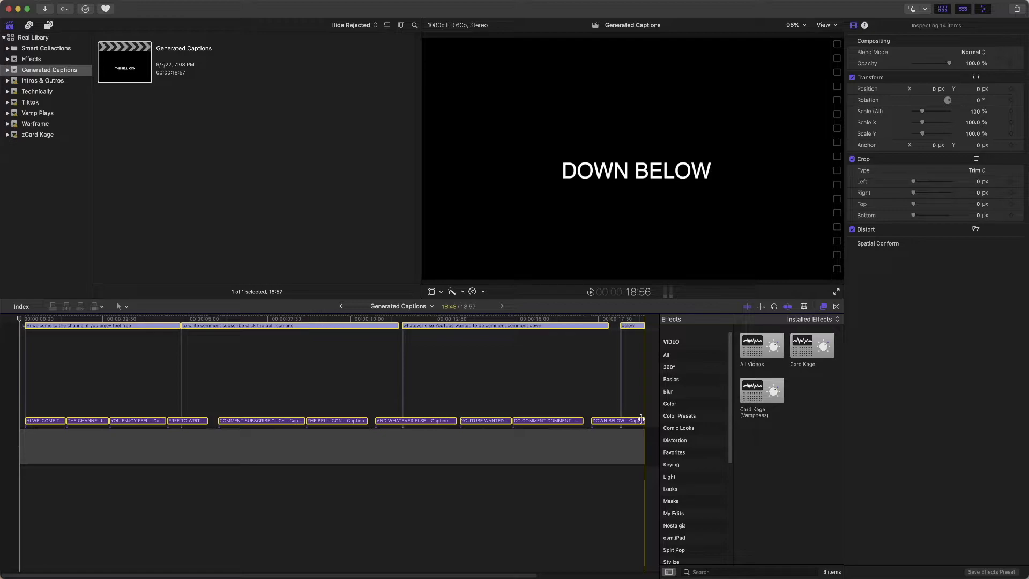
key("Home")
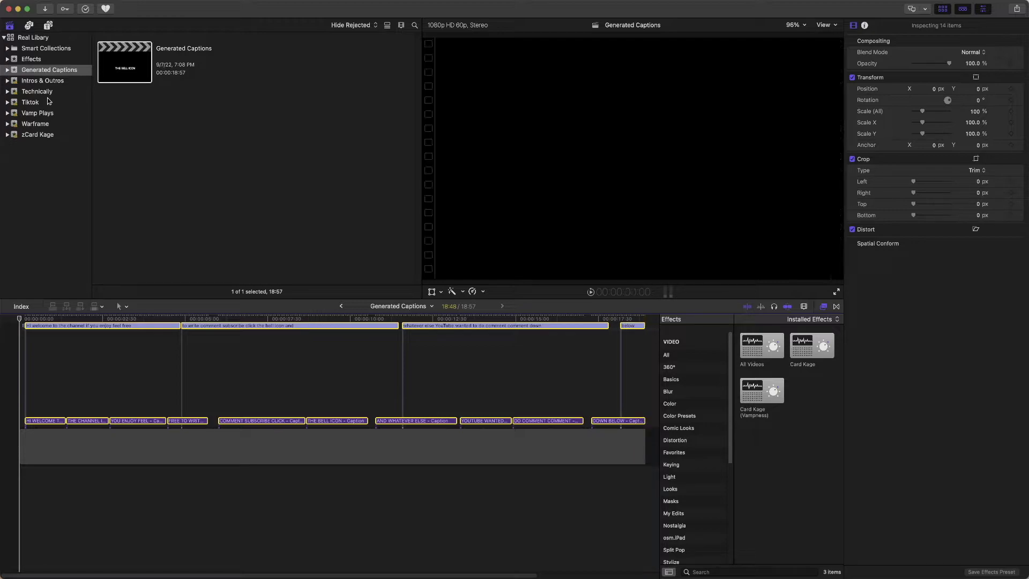
- Open whatever barness 1 from the Technically event and paste the captions at its start
left_click(40, 94)
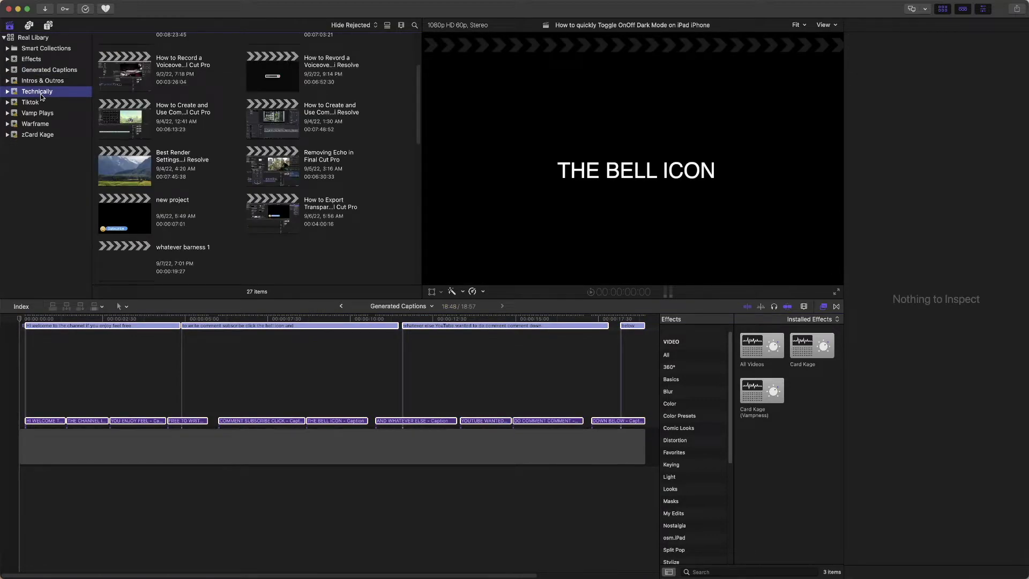
scroll(172, 221, "down", 1)
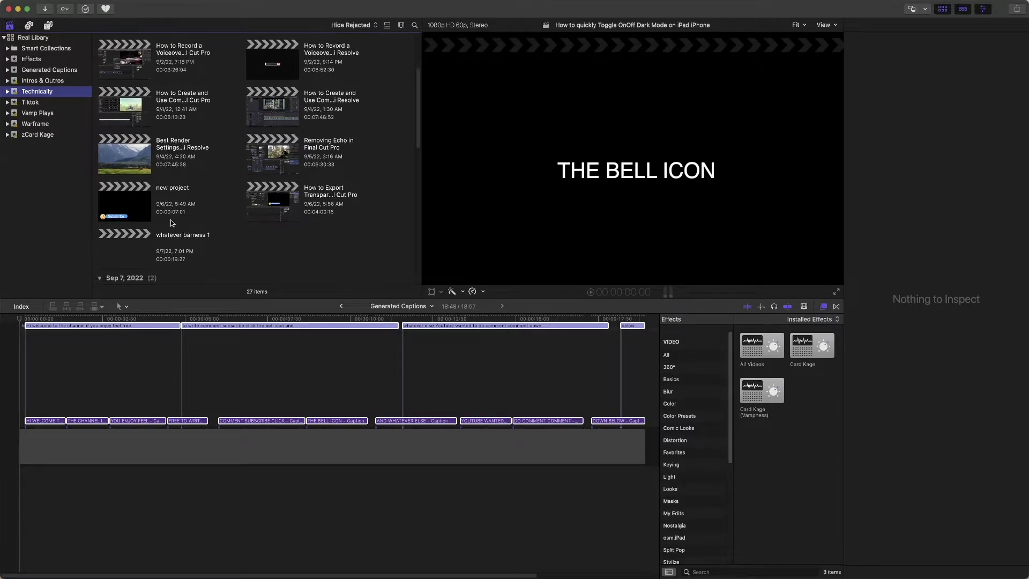
double_click(129, 245)
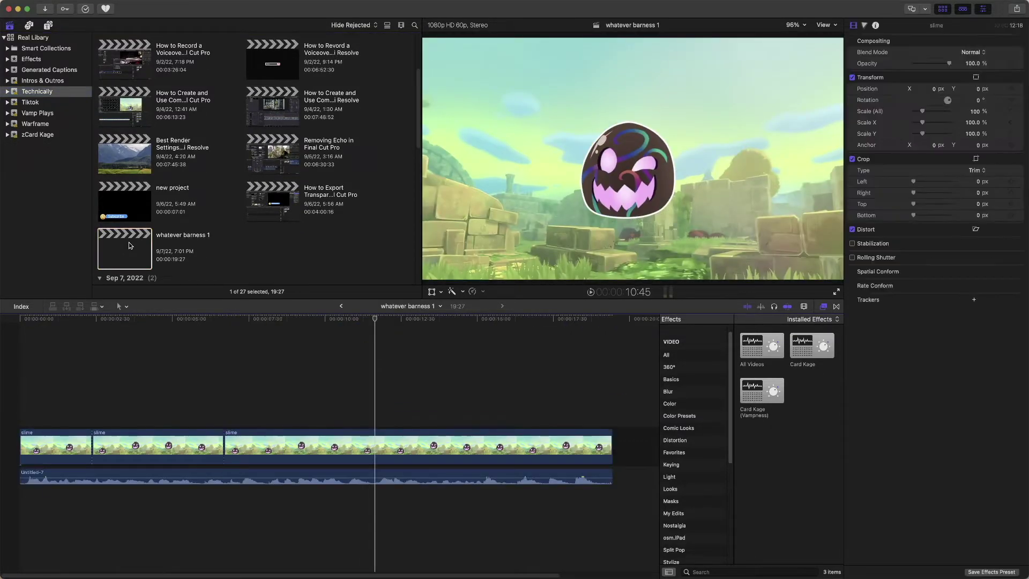
left_click(27, 332)
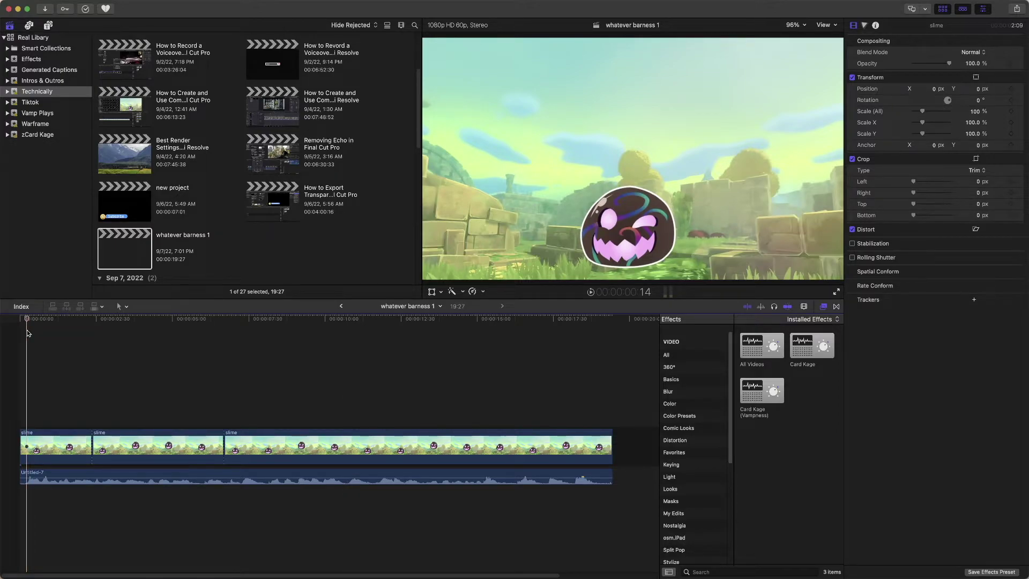
left_click(40, 421)
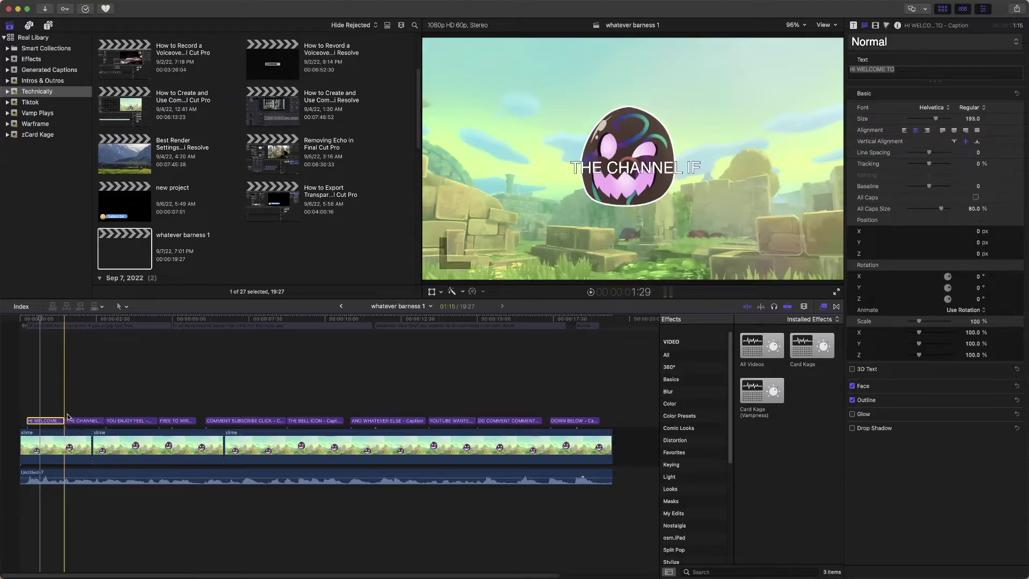
- Use on-screen Transform to drag the HI WELCOME TO caption to the bottom of the frame
left_click(441, 293)
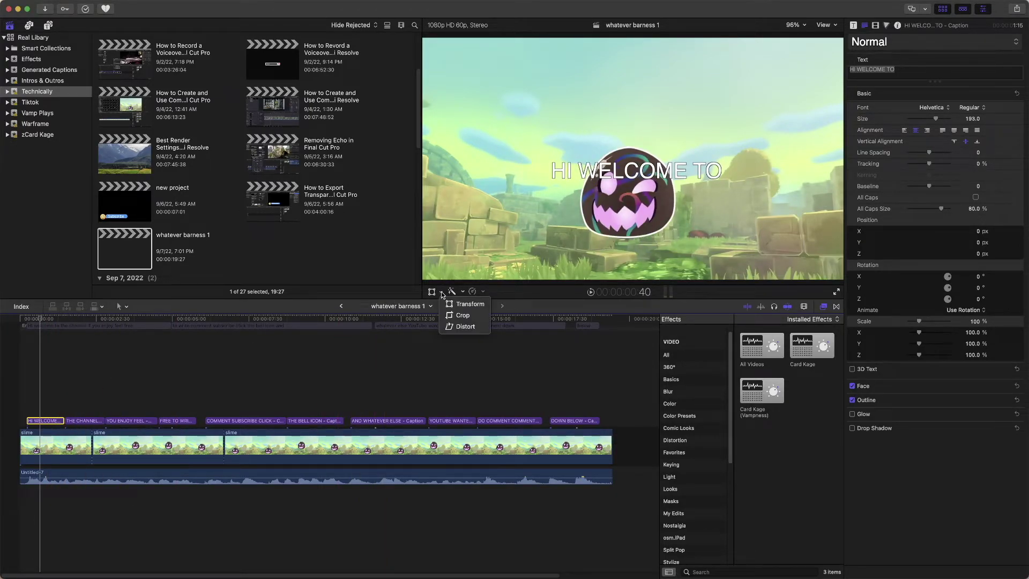
left_click(462, 304)
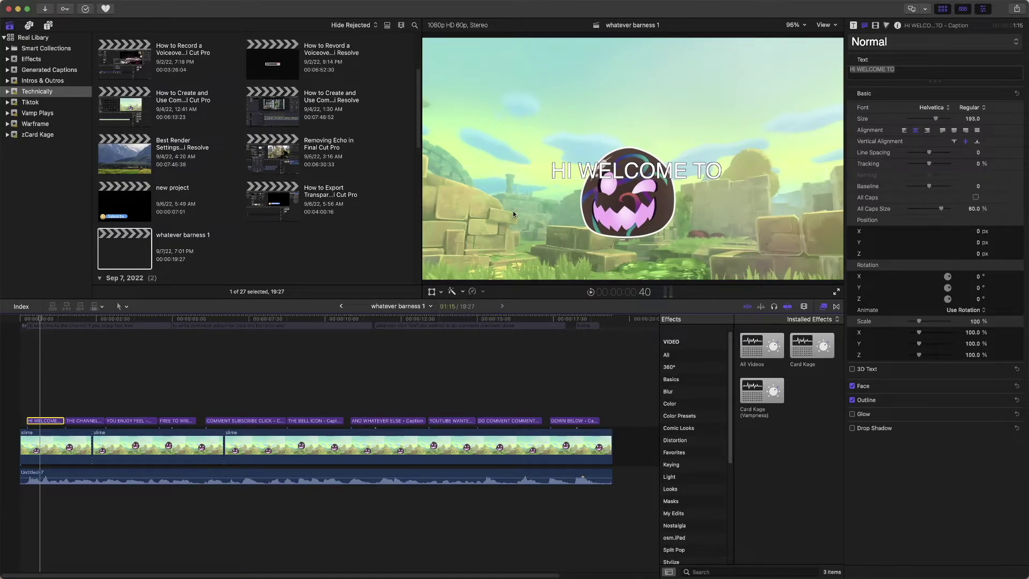
left_click(432, 293)
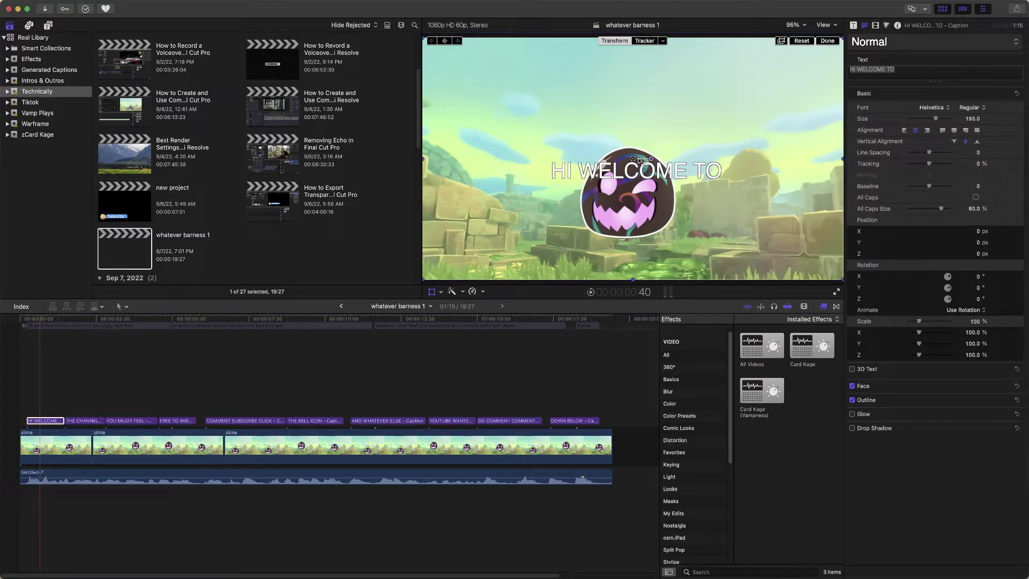
left_click_drag(634, 159, 628, 241)
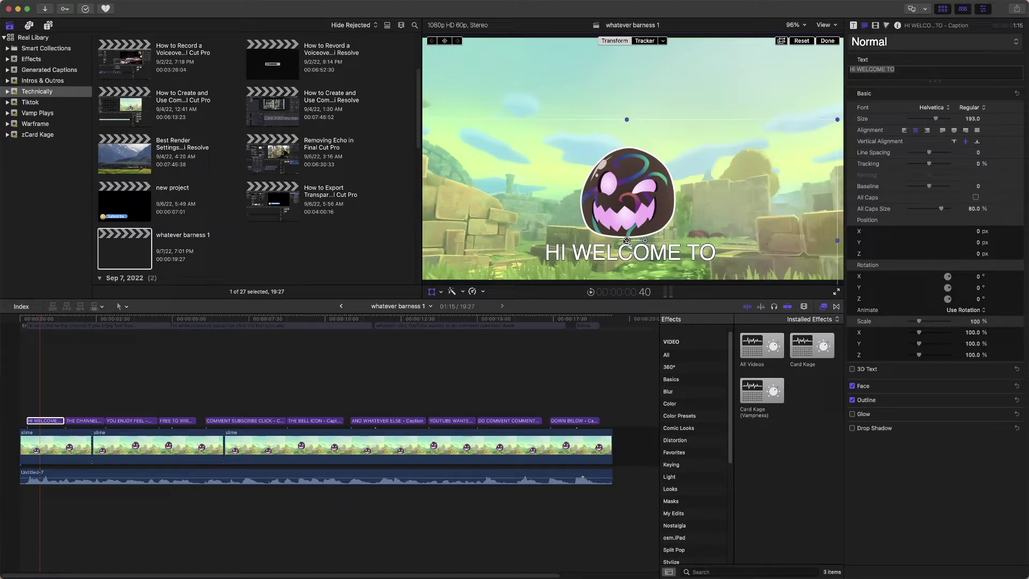
left_click(430, 292)
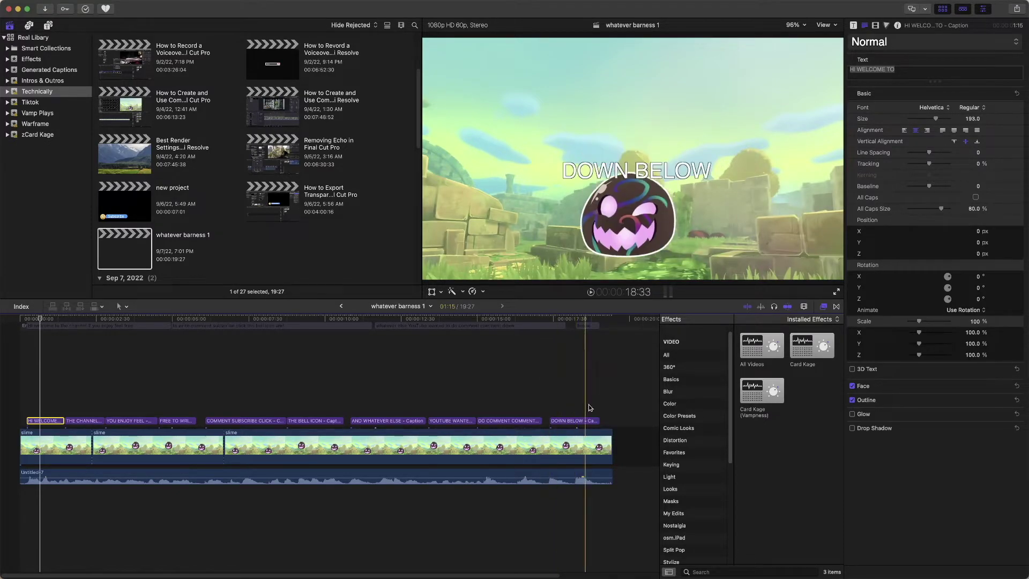
- Paste only the Position attribute from HI WELCOME TO onto the remaining 9 caption clips
left_click_drag(601, 404, 72, 416)
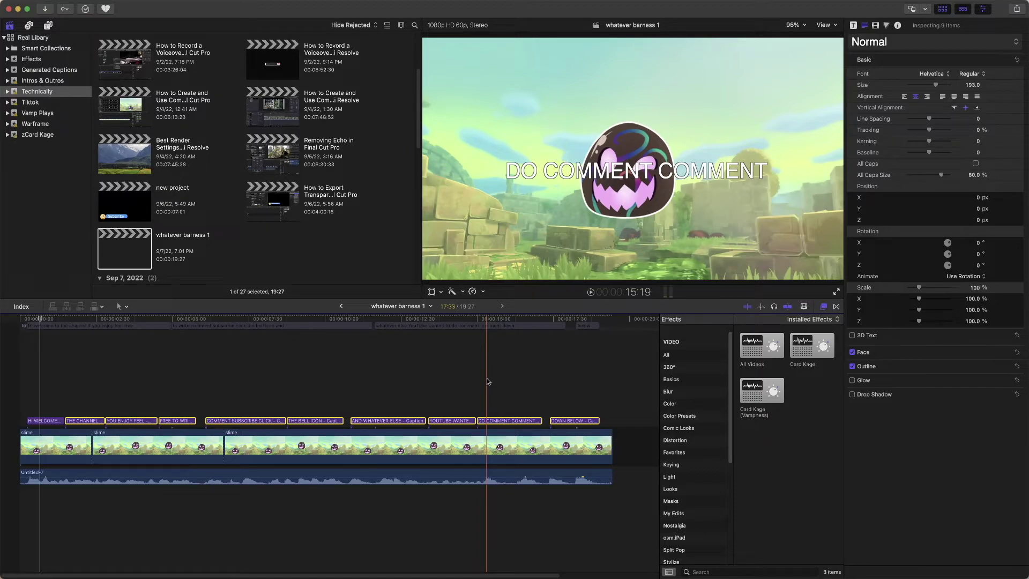
key("shift+super+v")
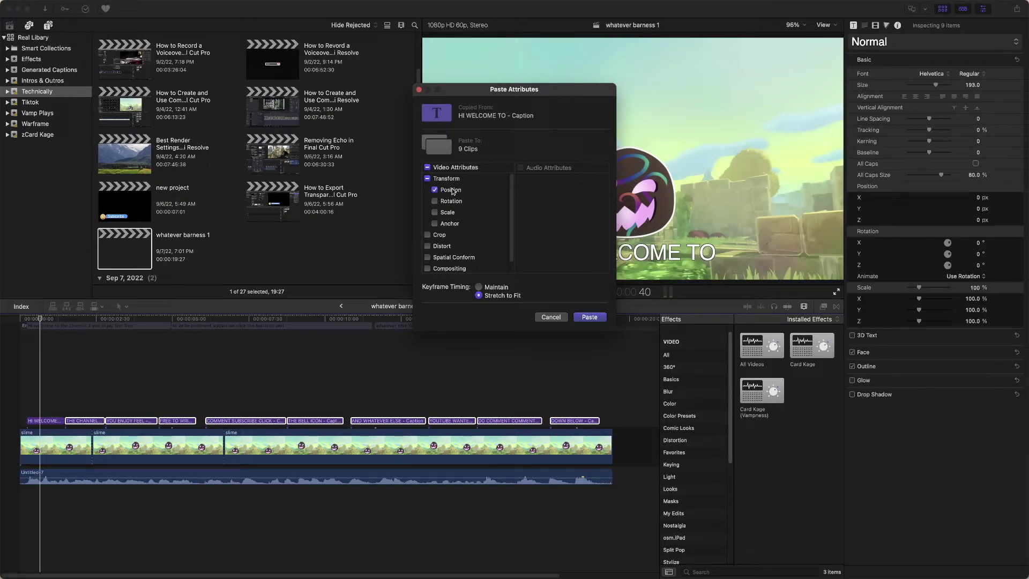
left_click(590, 317)
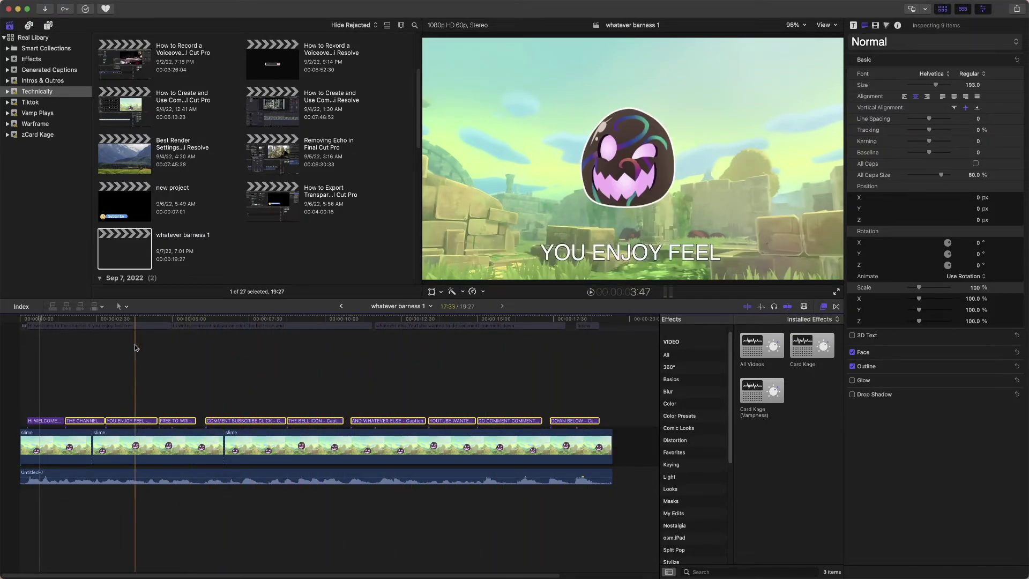
left_click(87, 346)
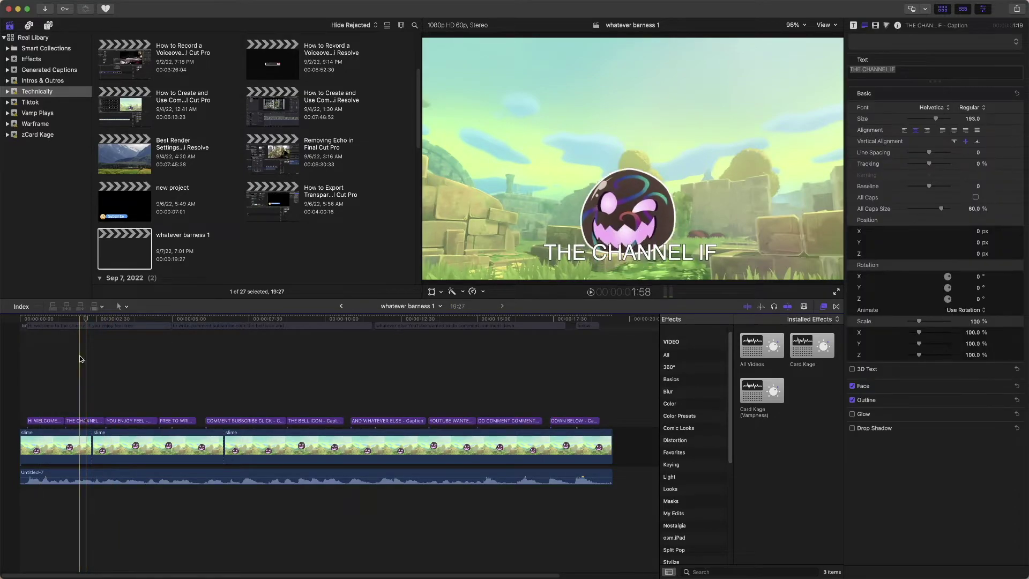
left_click(37, 358)
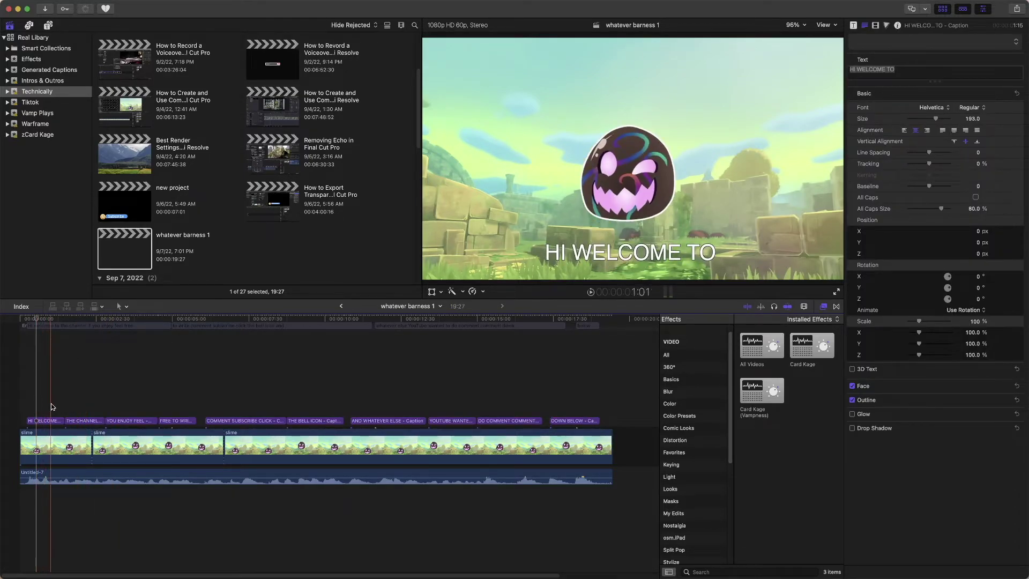
left_click(45, 423)
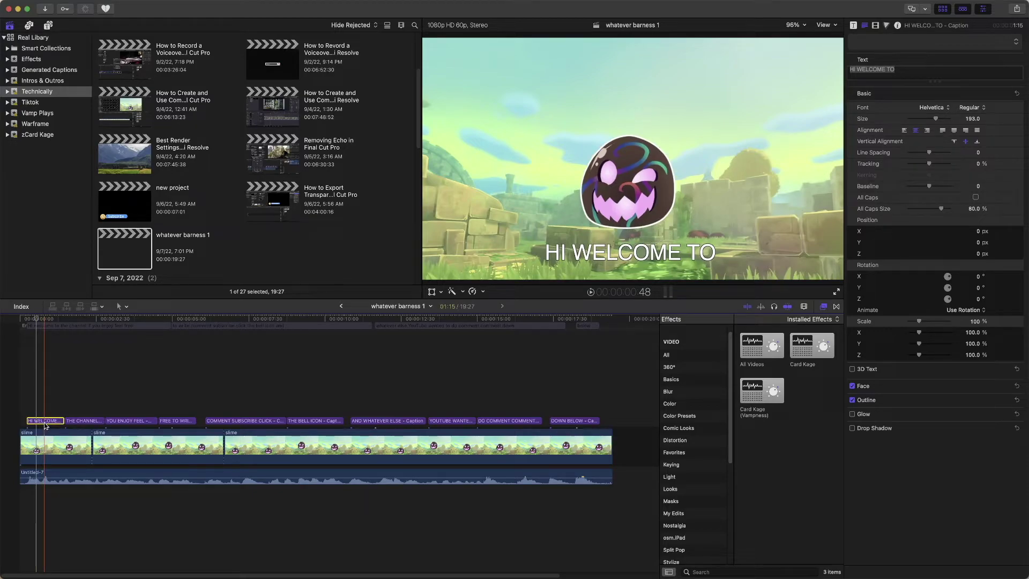
left_click(852, 368)
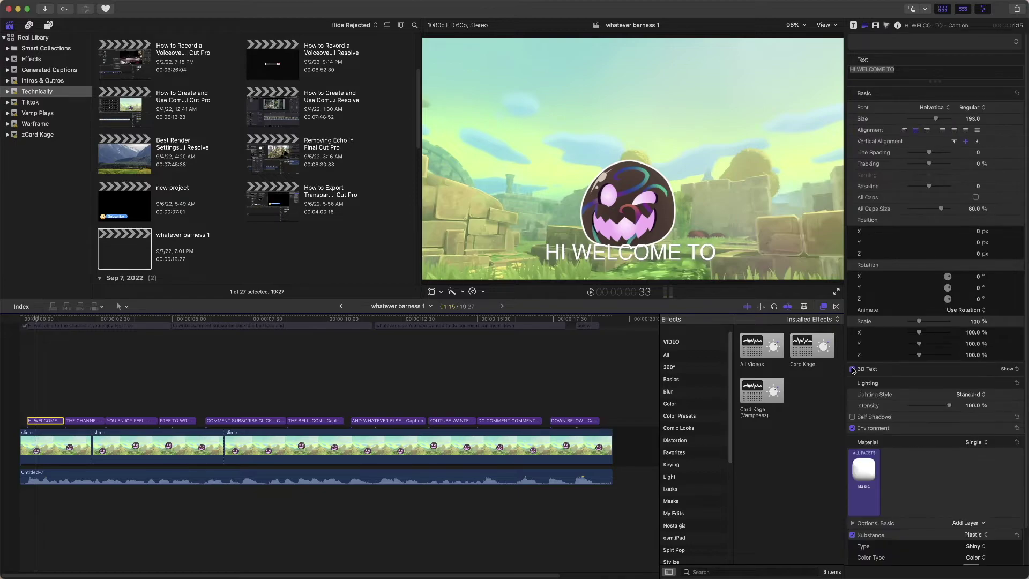
left_click(853, 368)
left_click(853, 369)
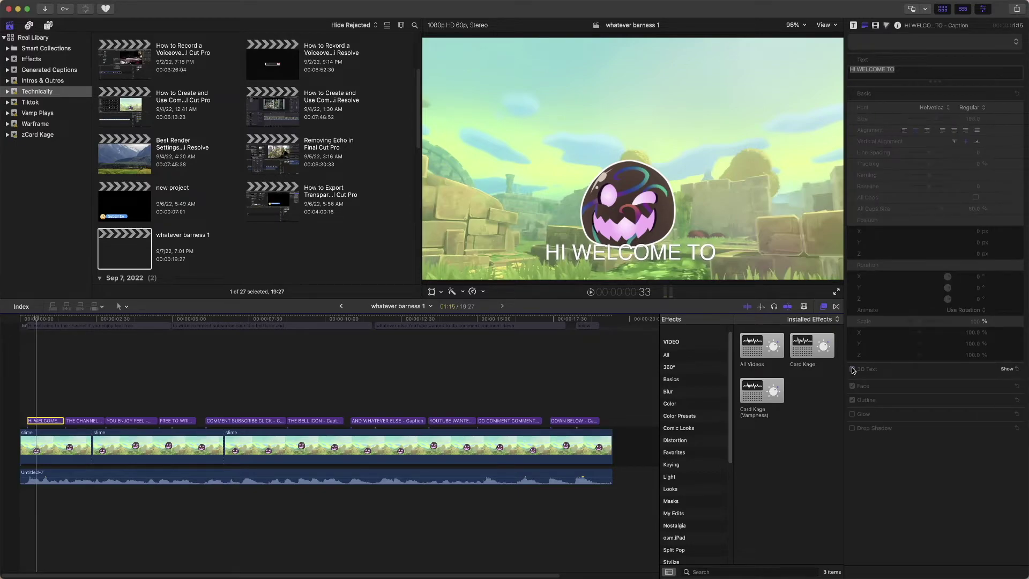
left_click(853, 369)
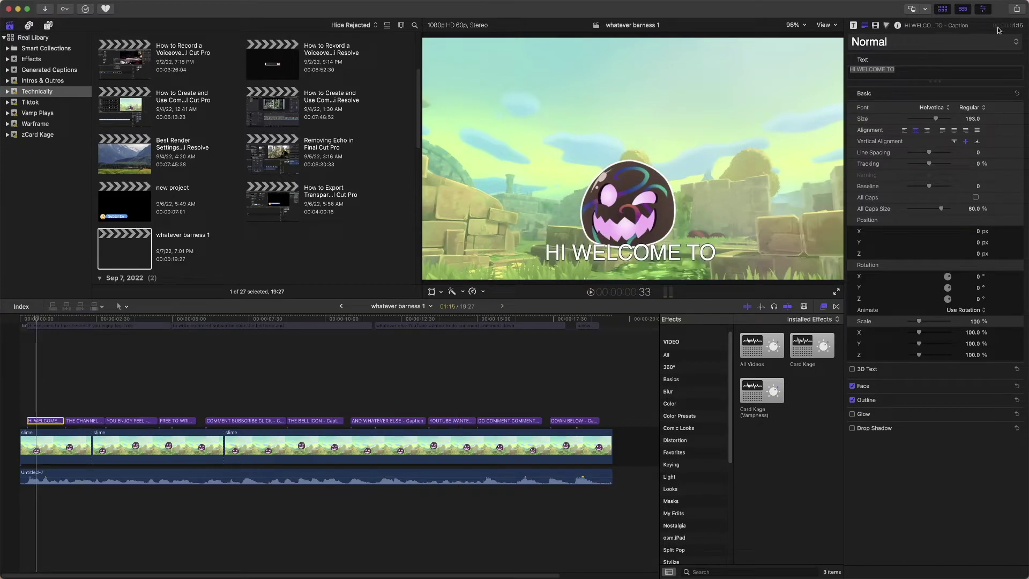
- Scale the HI WELCOME TO caption uniformly to 162% in the Video inspector, then copy the clip
left_click(908, 71)
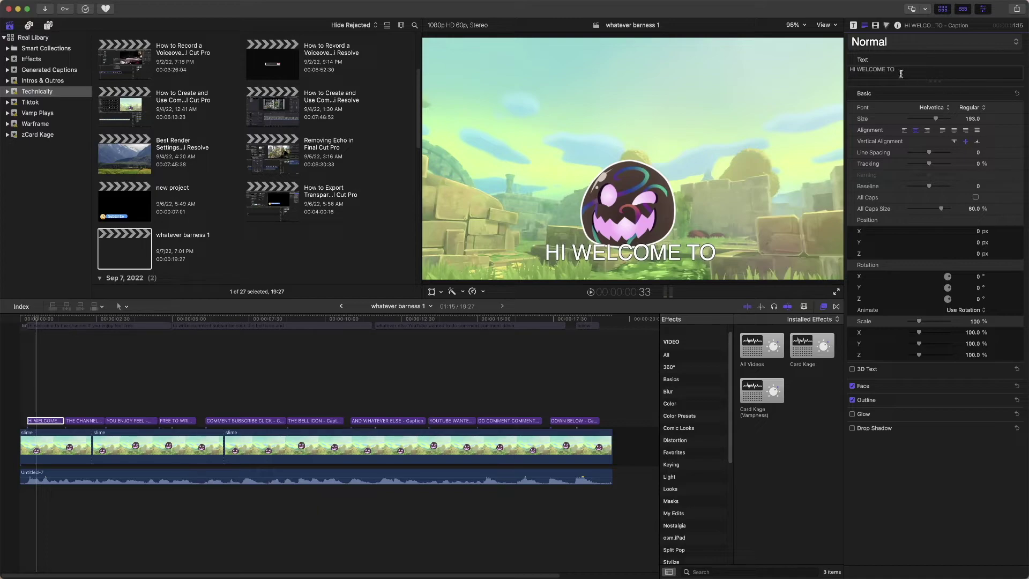
left_click(875, 26)
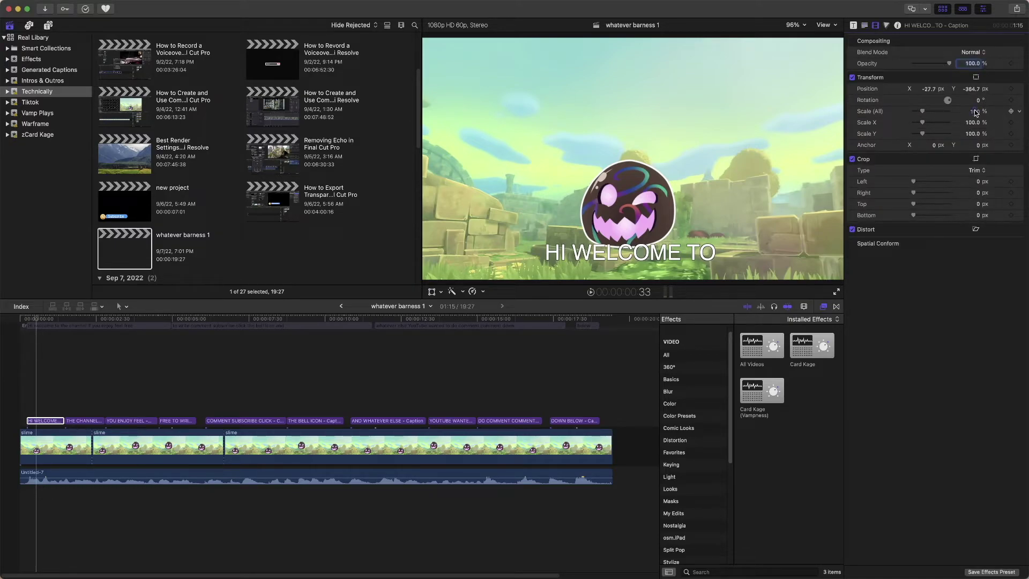
left_click_drag(976, 113, 975, 111)
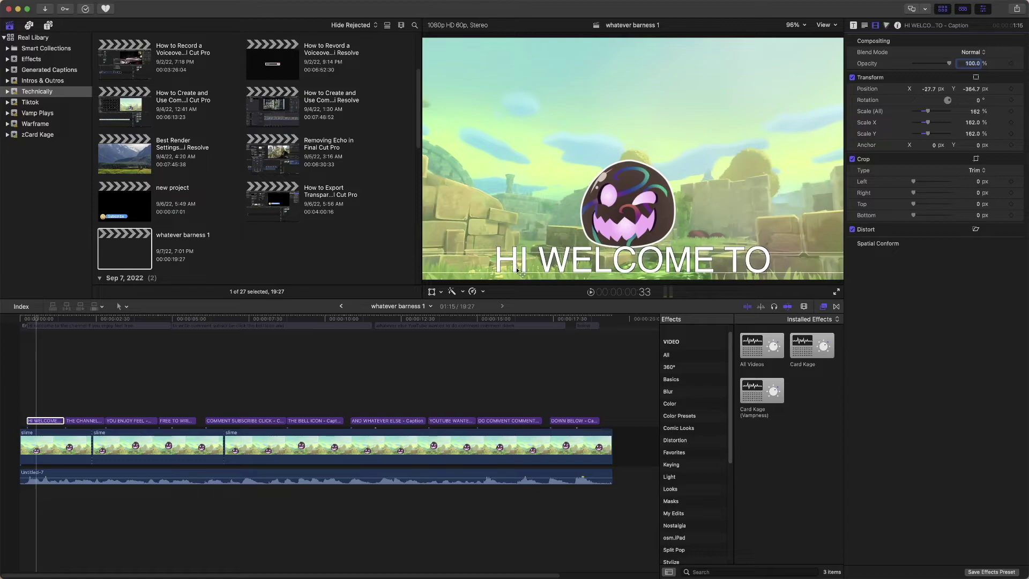
left_click(44, 421)
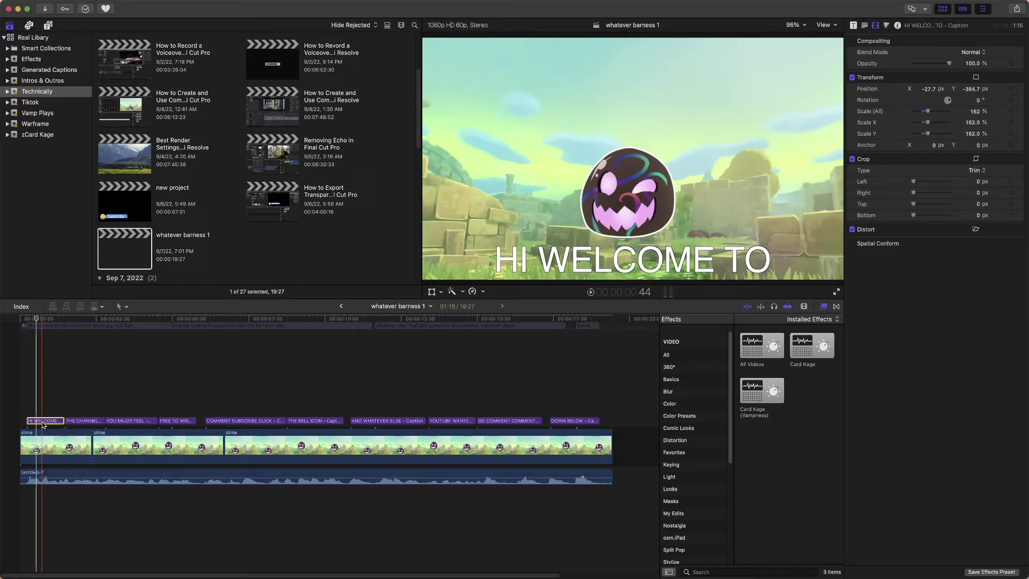
key("s")
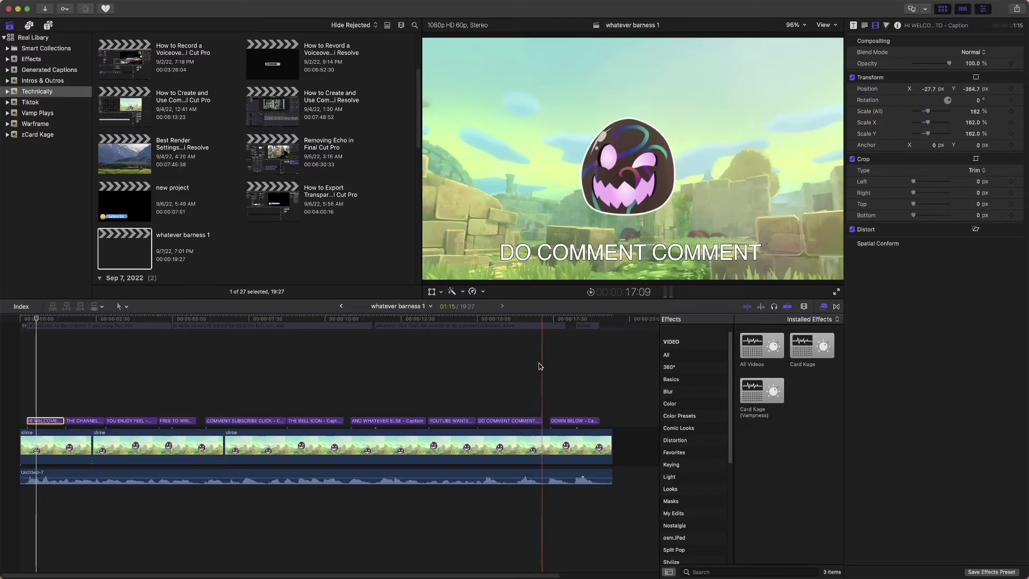
- Paste the Position and 162% Scale attributes onto the other 9 caption clips
left_click_drag(604, 383, 81, 423)
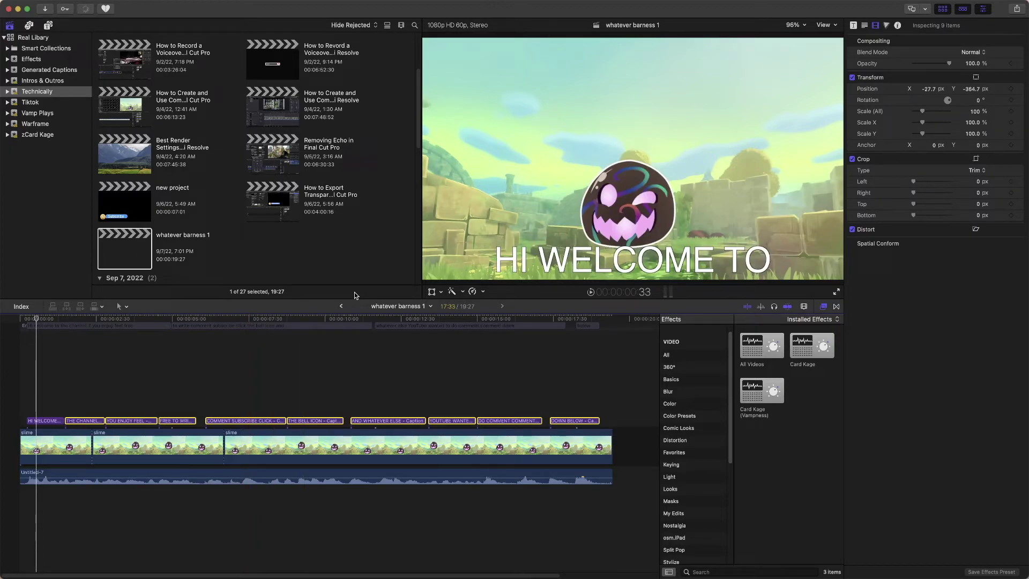
key("super+shift+v")
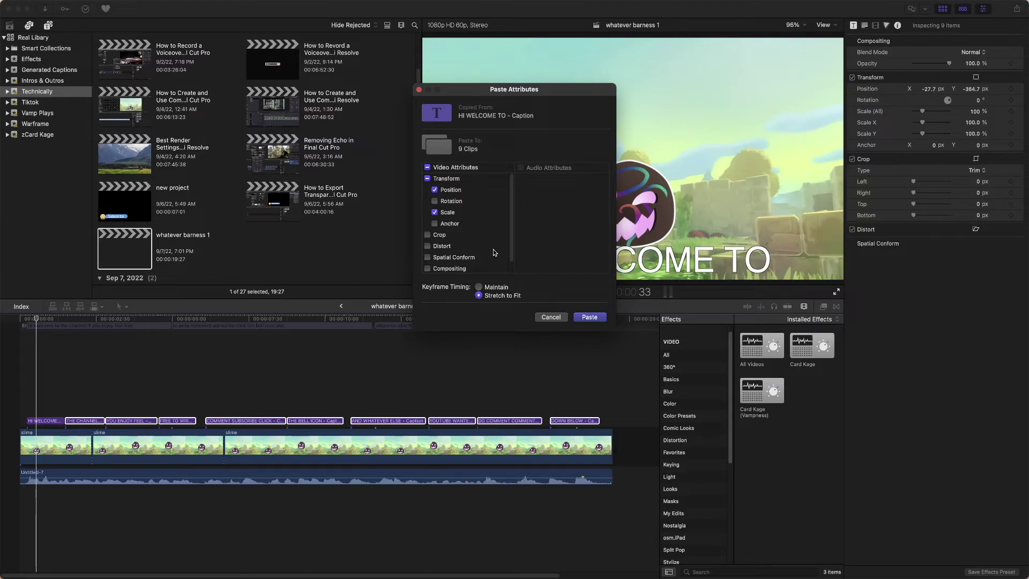
left_click(590, 317)
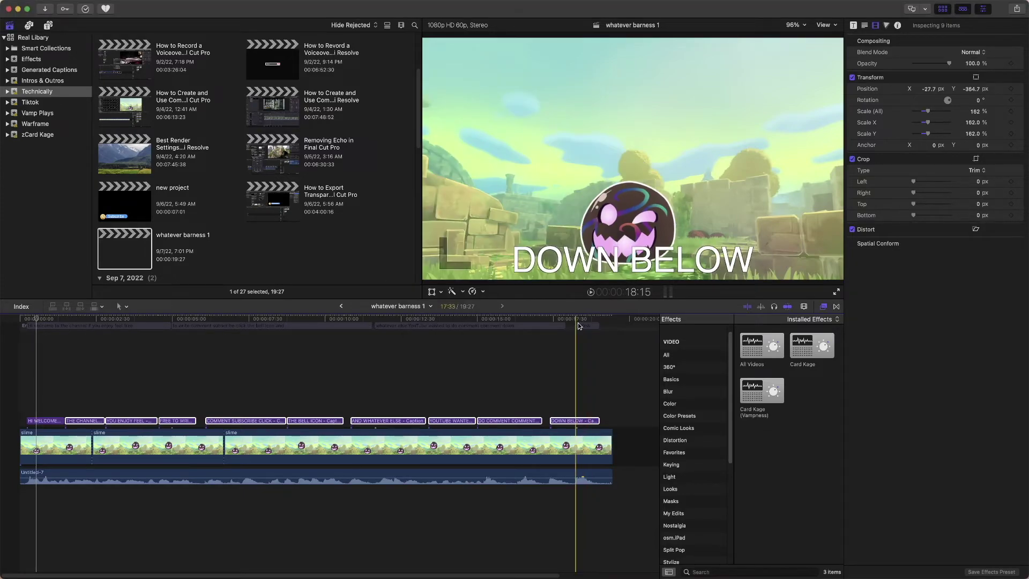